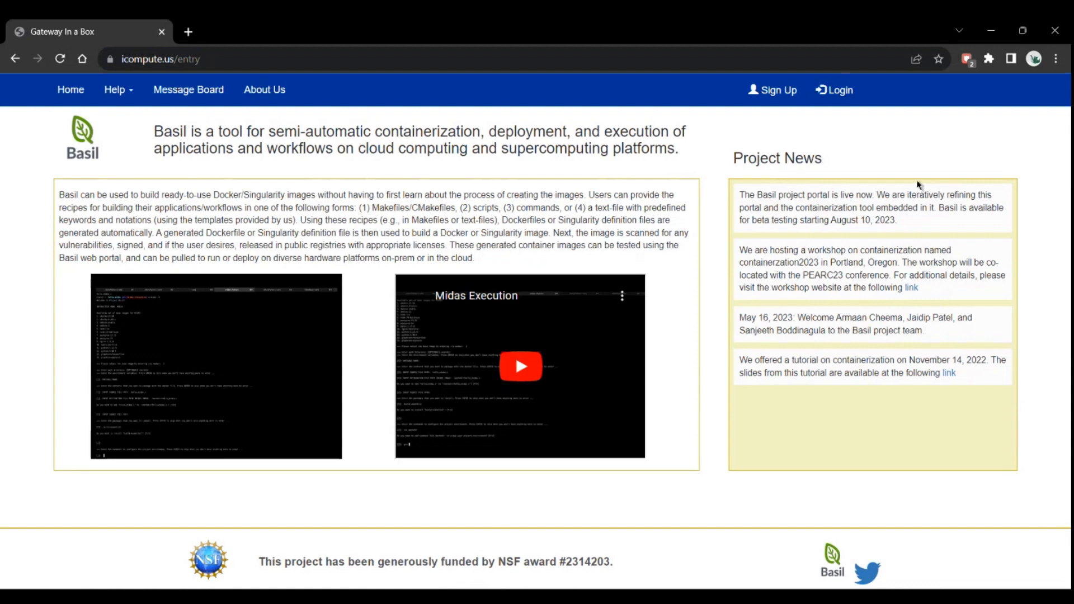
Log in to the Basil portal with CILogon and open the iSpec page
click(840, 99)
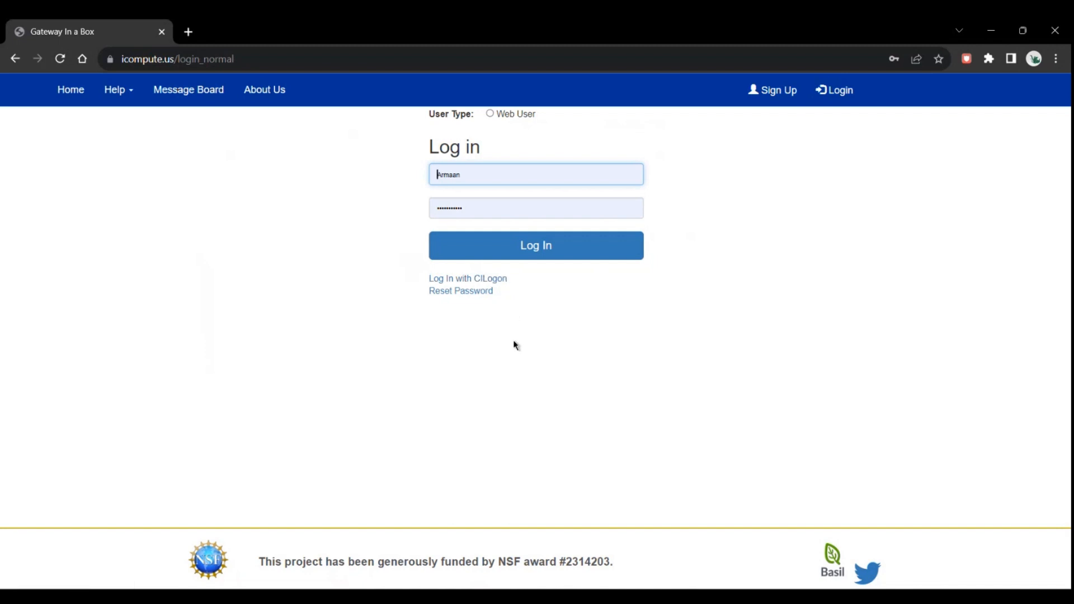
click(476, 283)
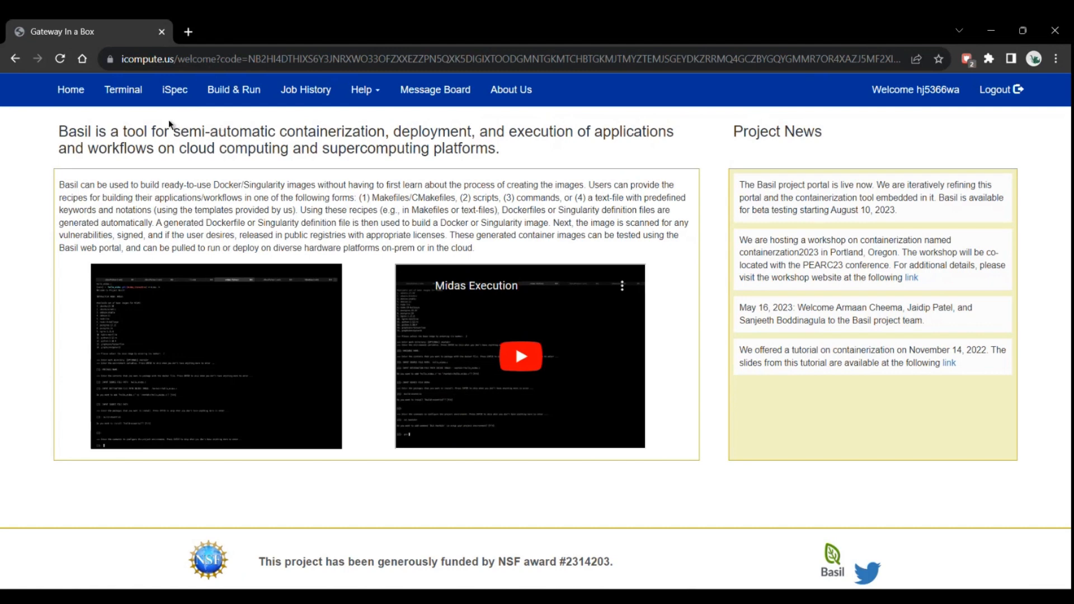
click(173, 93)
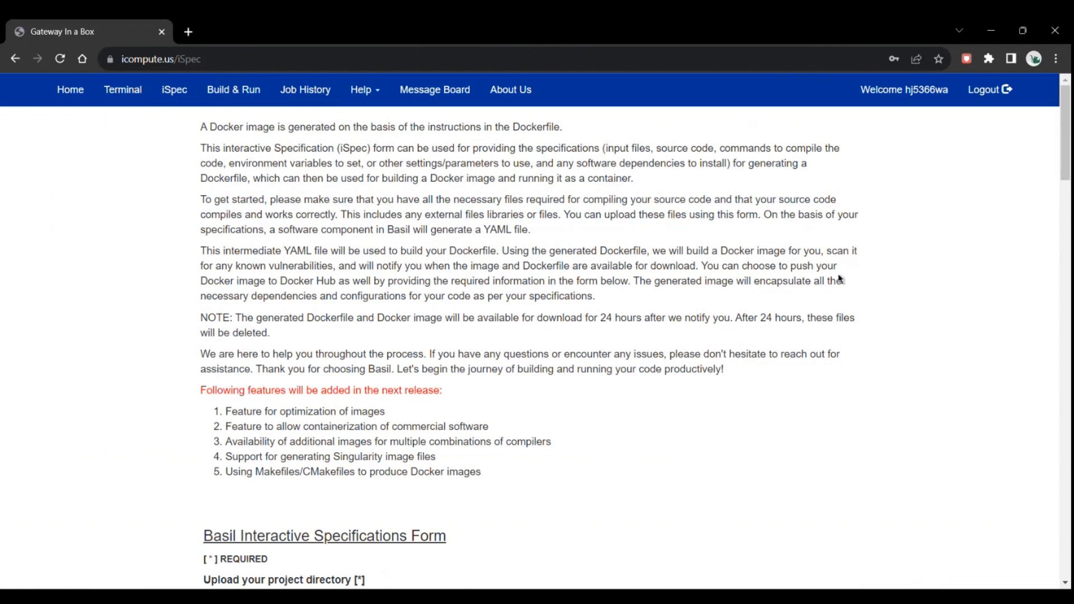
Choose the Fortran folder as the project directory in the Interactive Specifications Form and upload its files to the account
scroll(884, 316, down, 7)
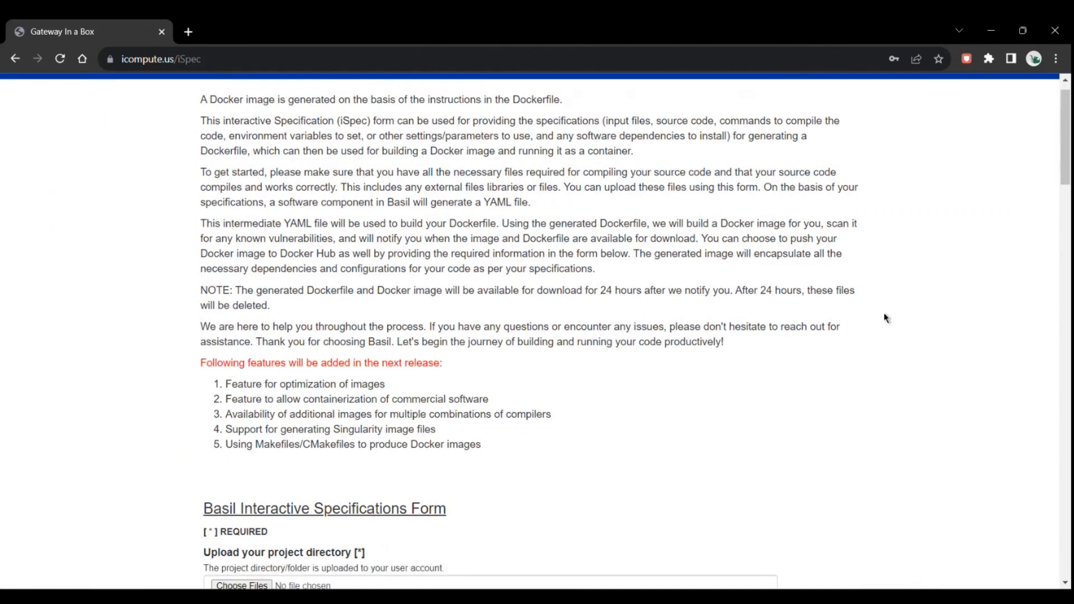
scroll(884, 318, down, 2)
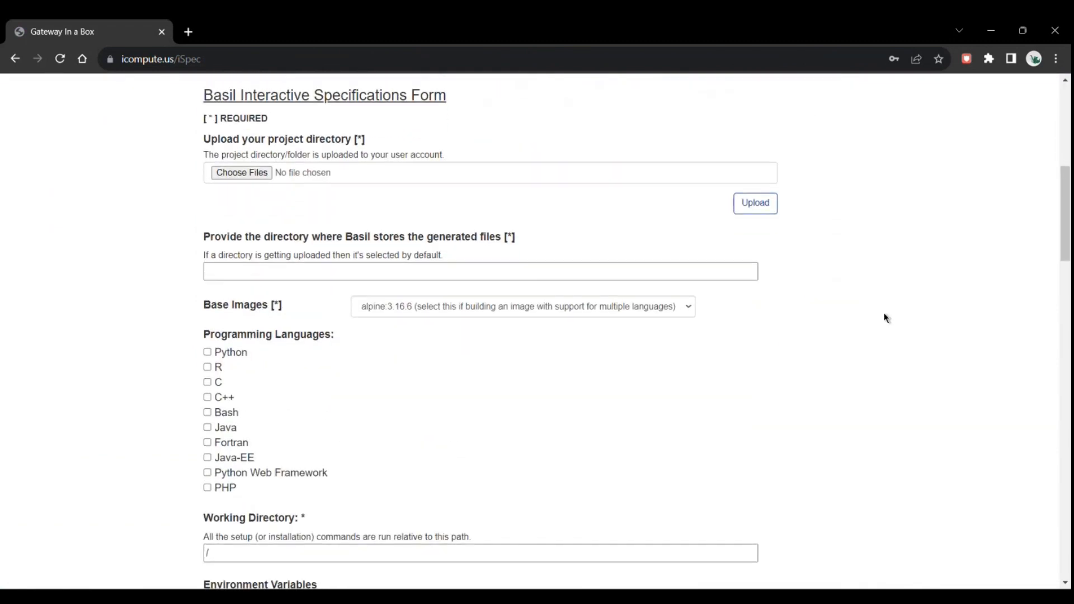
scroll(884, 318, down, 4)
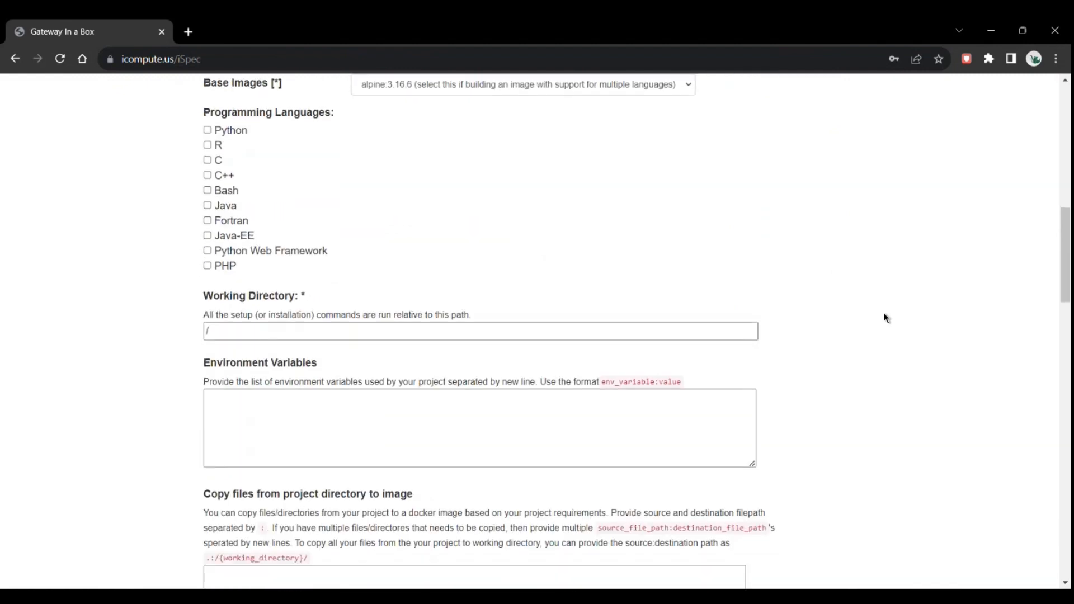
scroll(884, 317, up, 4)
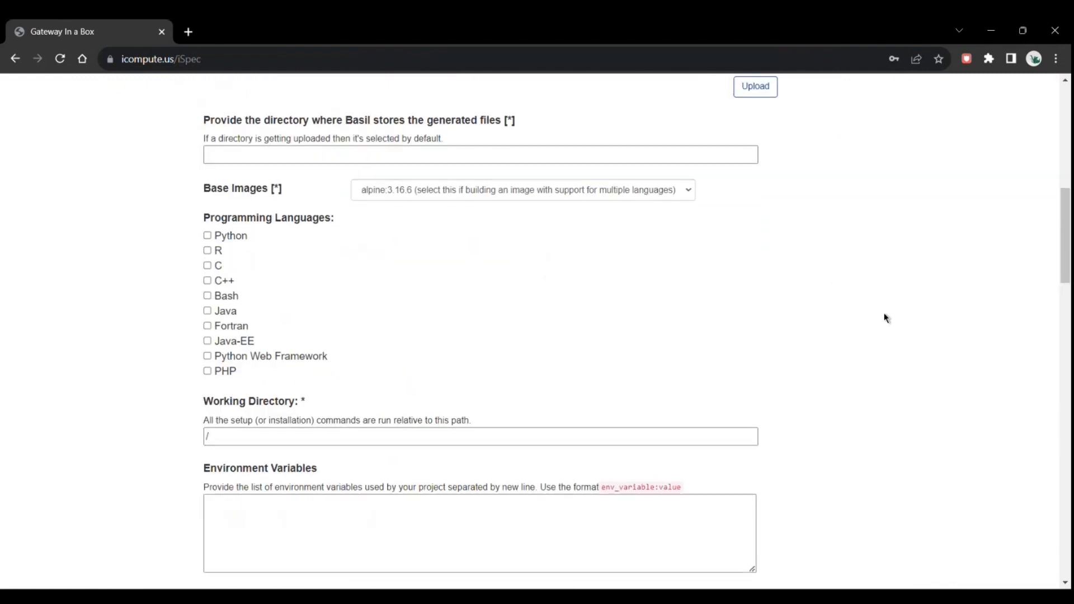
scroll(884, 318, up, 1)
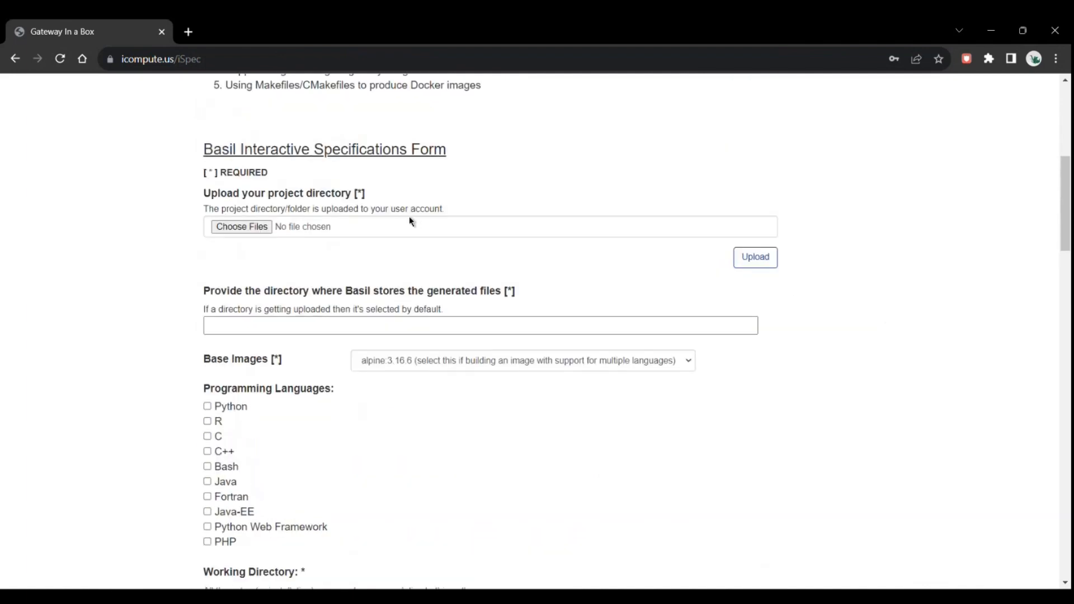
click(226, 230)
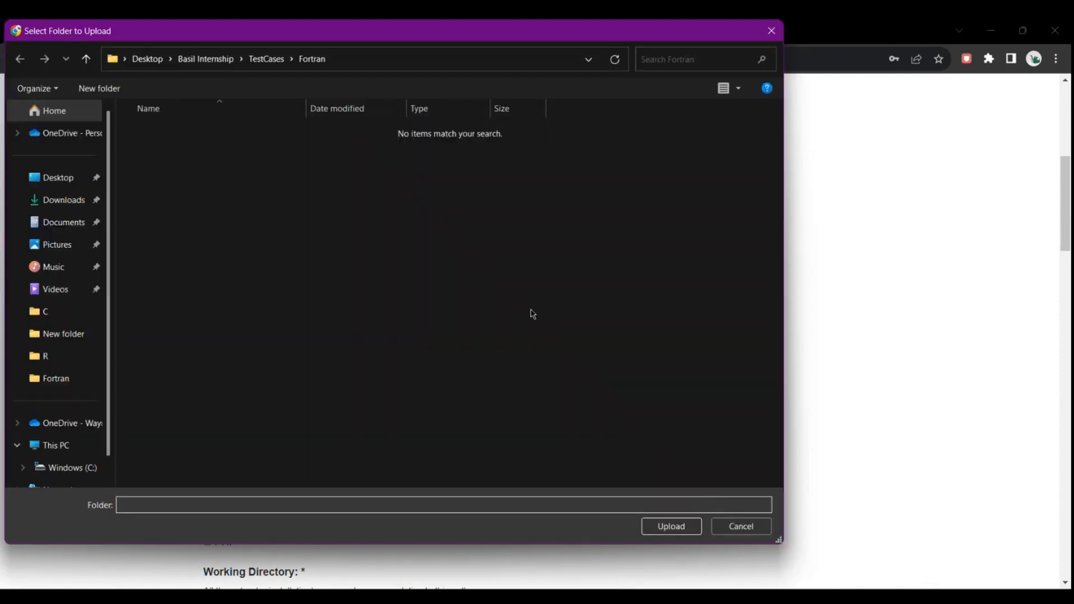
click(670, 526)
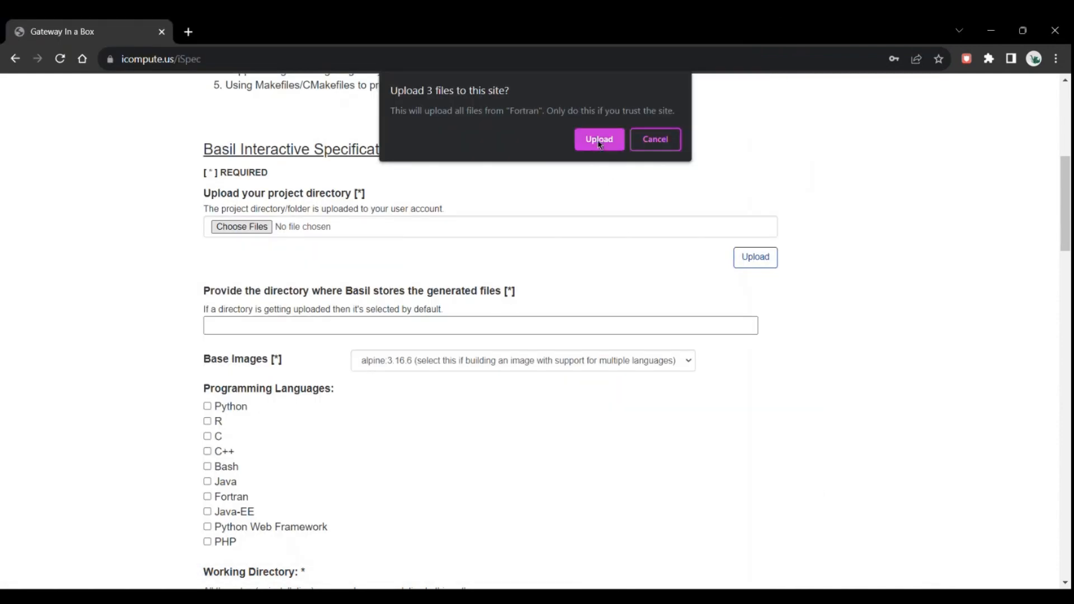
click(599, 140)
click(749, 257)
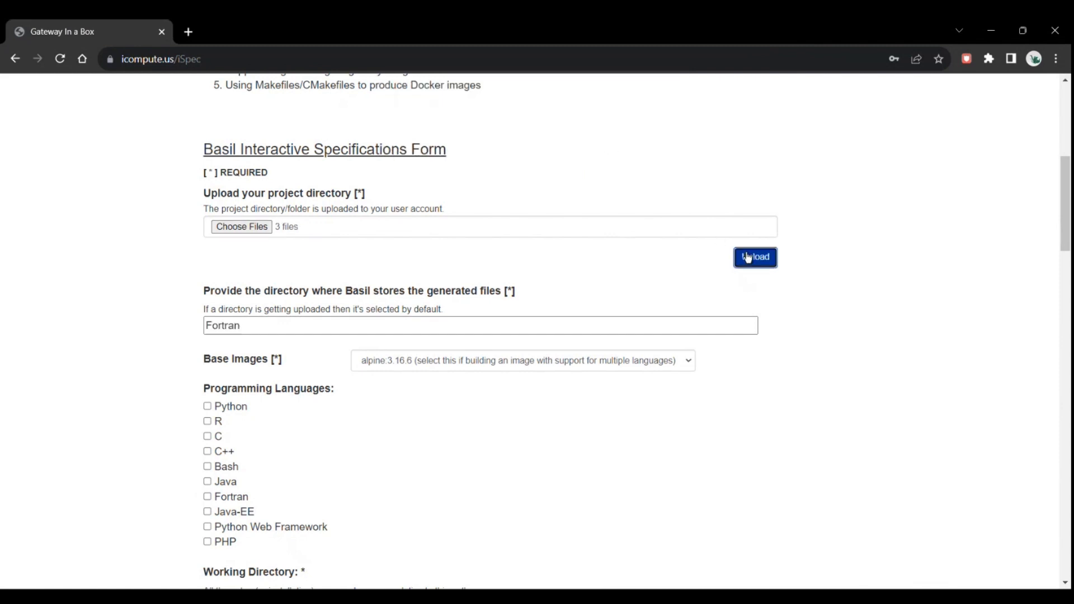
Set the base image to ubuntu:mantic and select Fortran as the programming language
scroll(797, 288, down, 1)
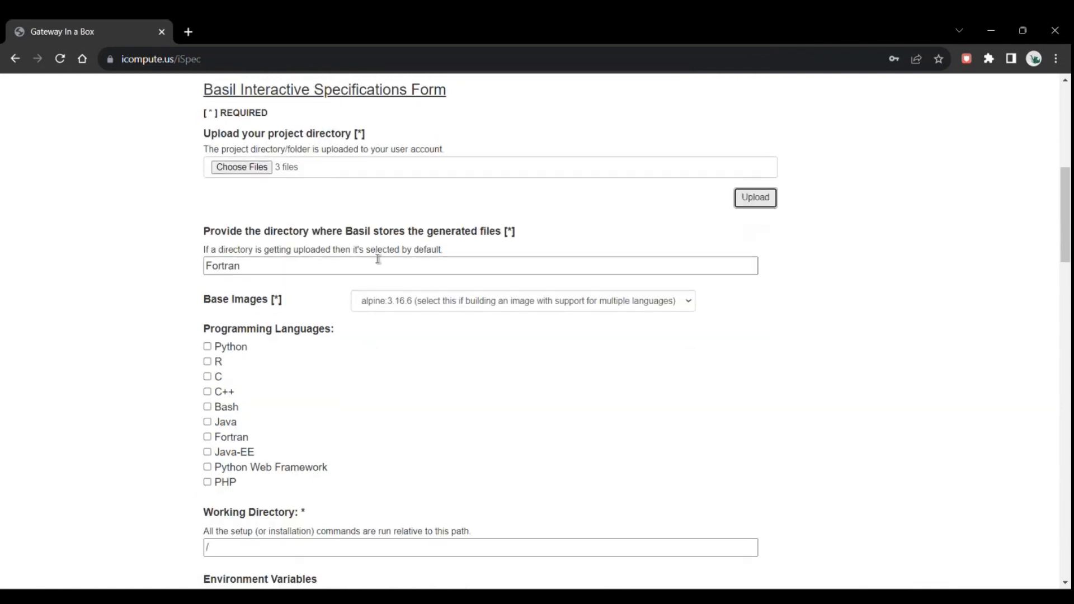
click(301, 260)
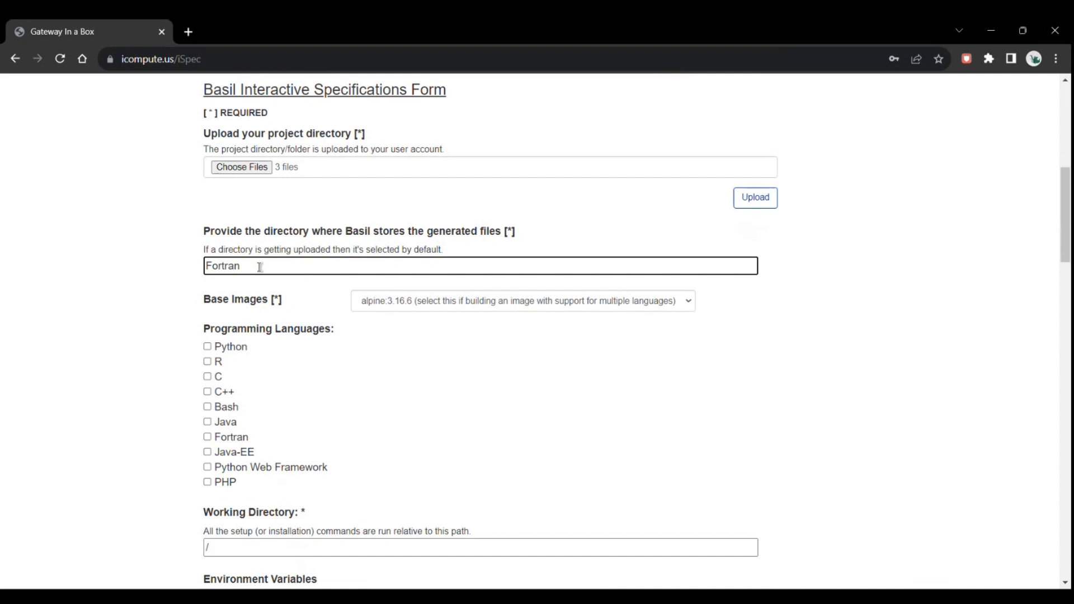
click(543, 303)
scroll(525, 388, down, 5)
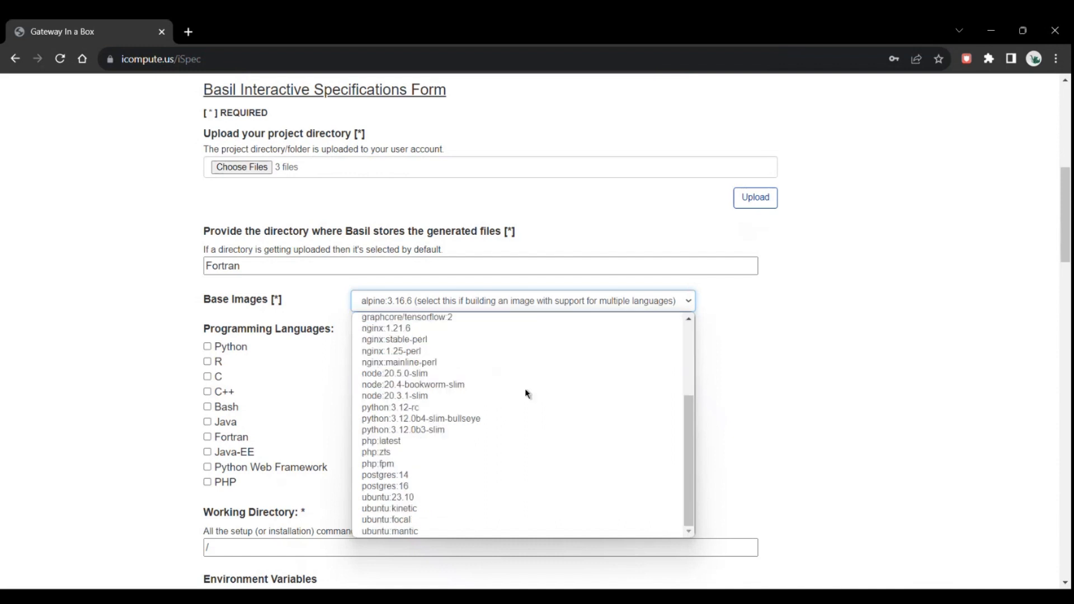
click(428, 530)
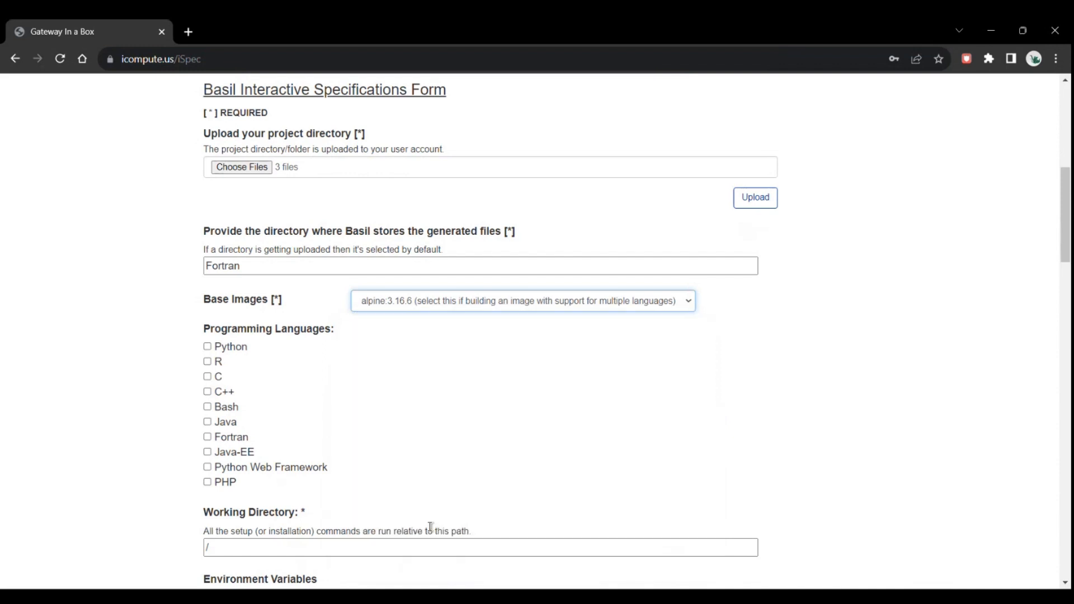
scroll(174, 406, down, 1)
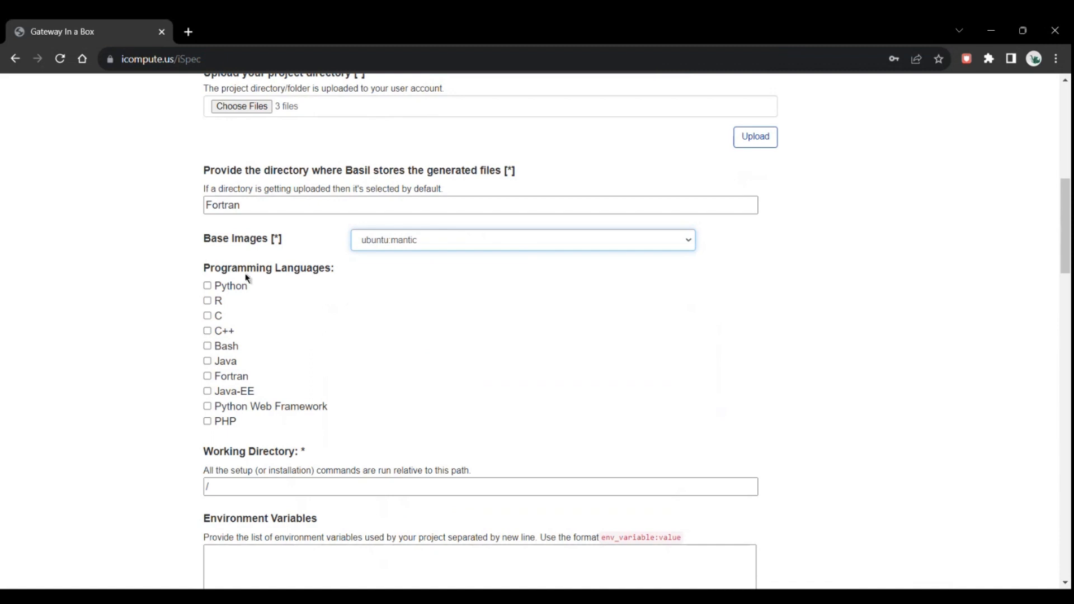
click(207, 376)
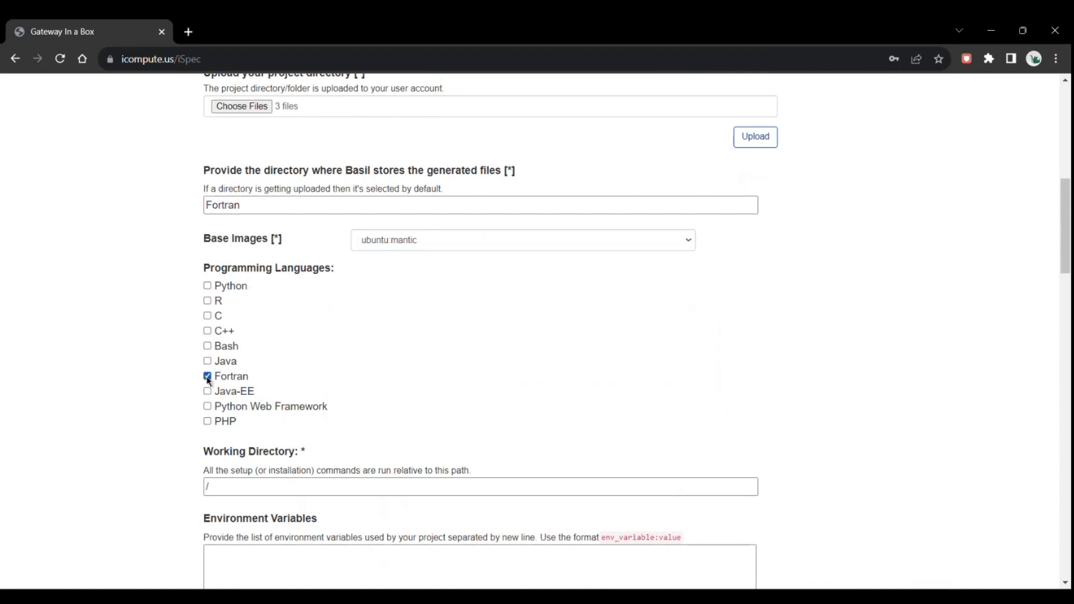
scroll(174, 414, down, 3)
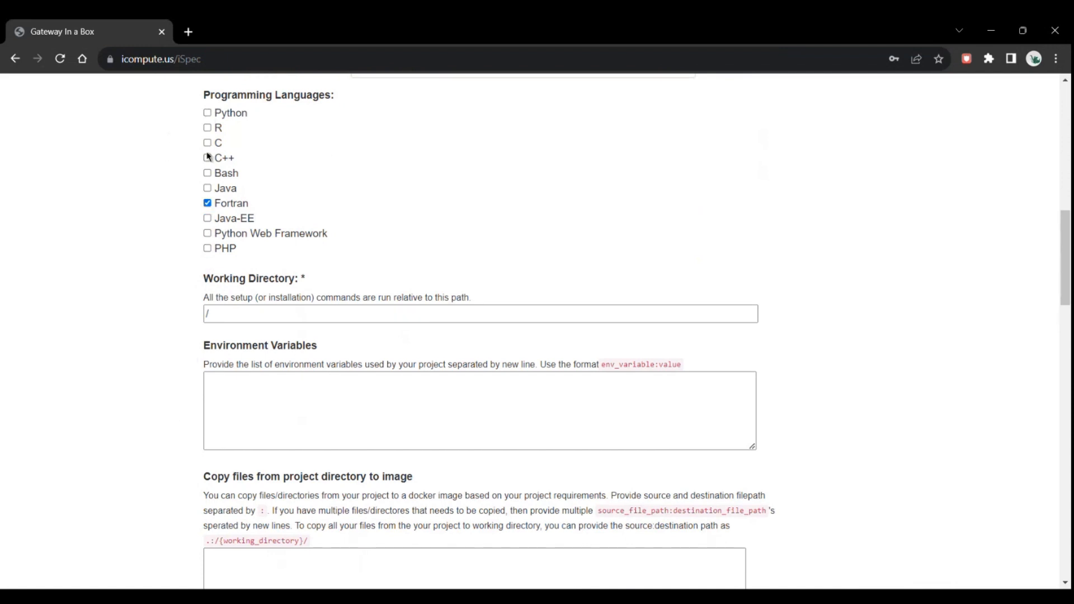
scroll(182, 258, down, 2)
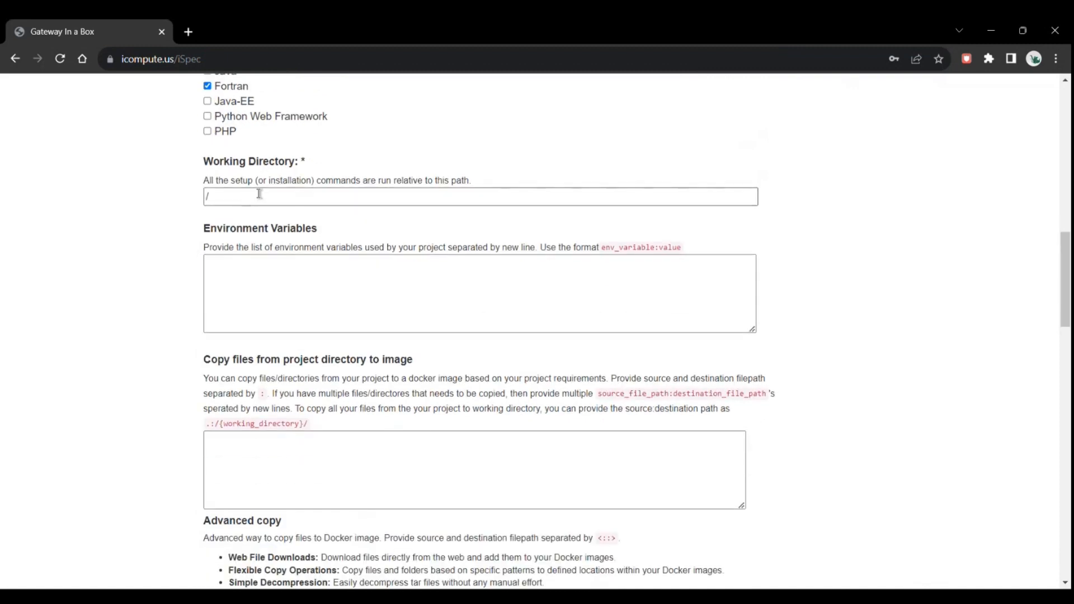
click(277, 195)
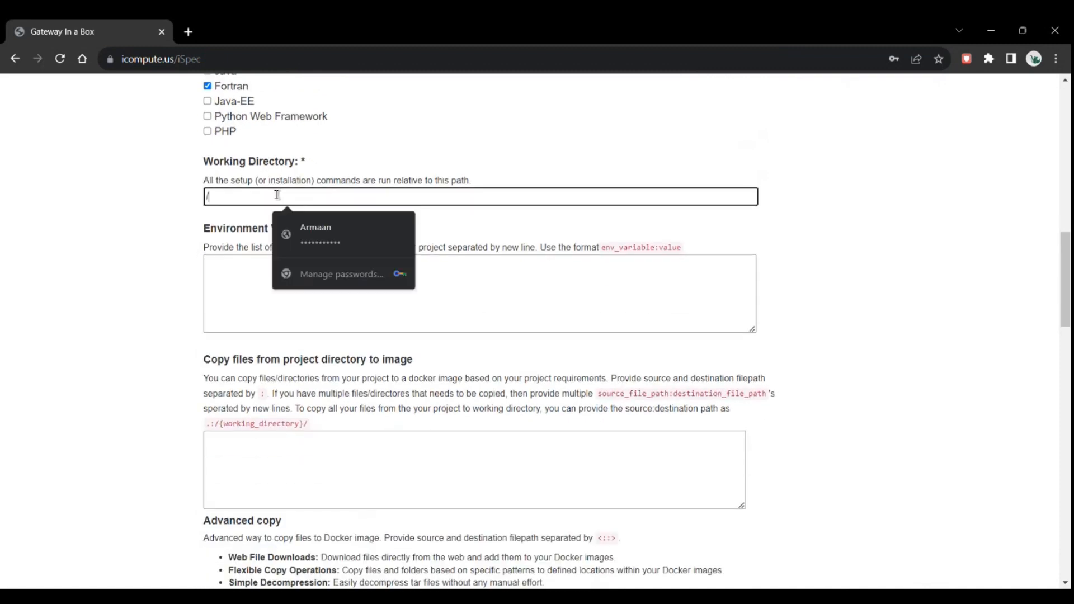
click(155, 290)
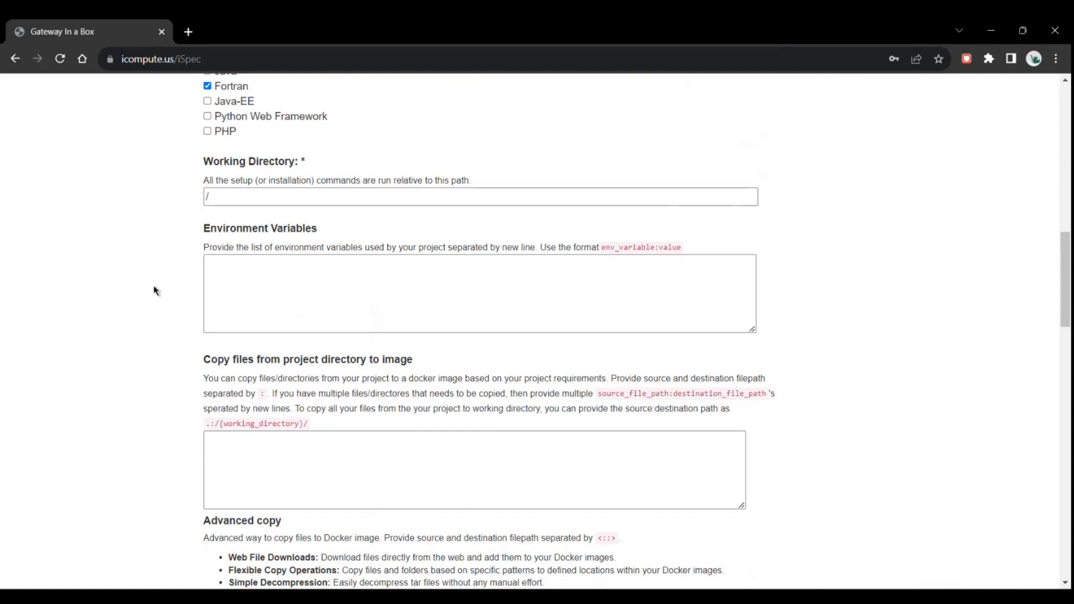
click(247, 199)
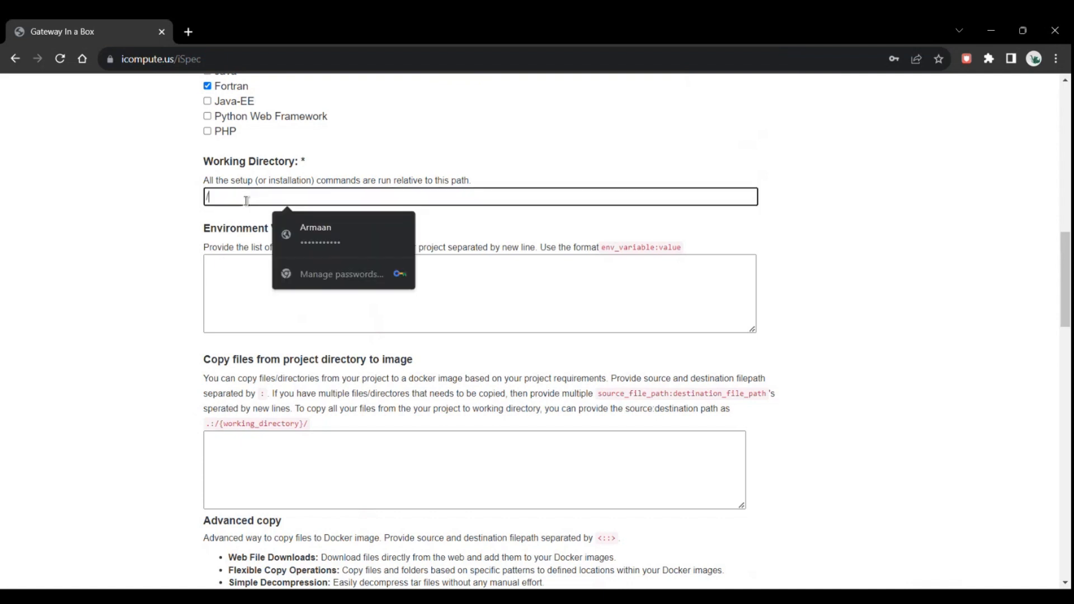
click(214, 268)
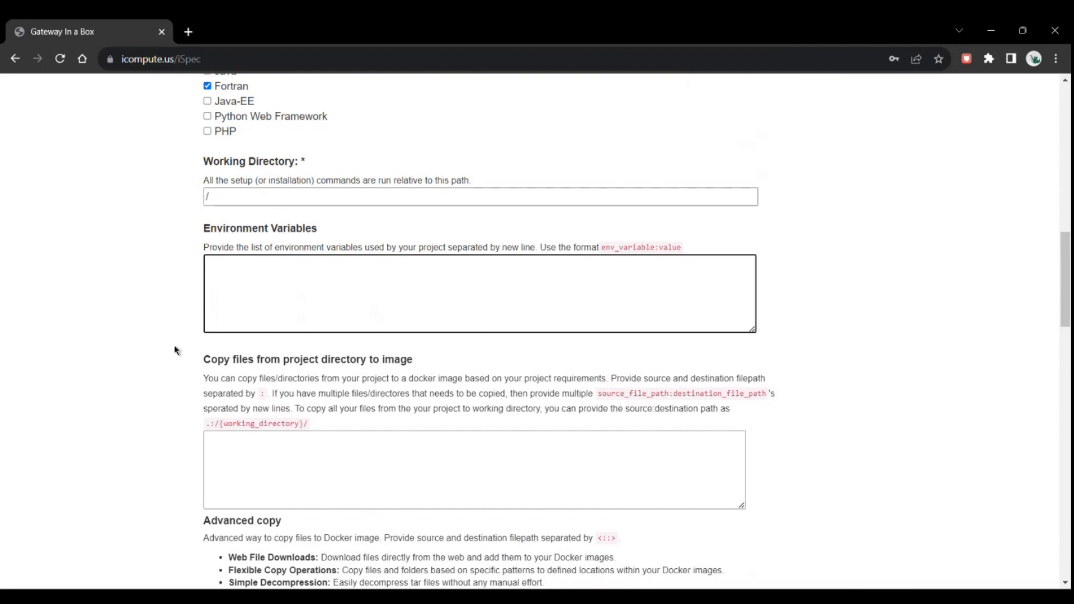
Specify test.f90:/test.f90 as the file to copy from the project directory to the image
scroll(174, 345, down, 3)
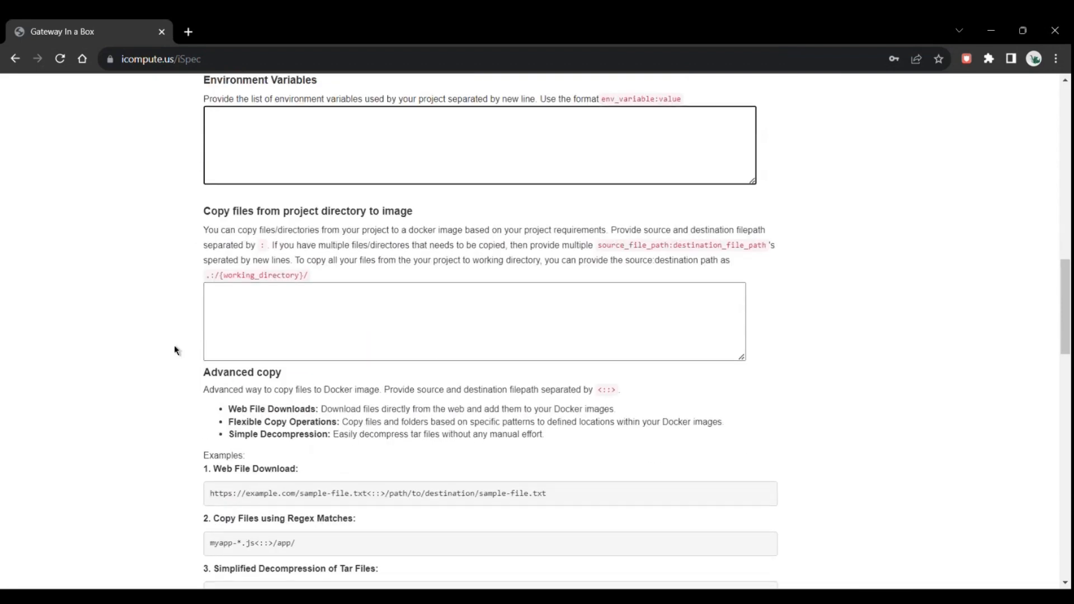
click(256, 320)
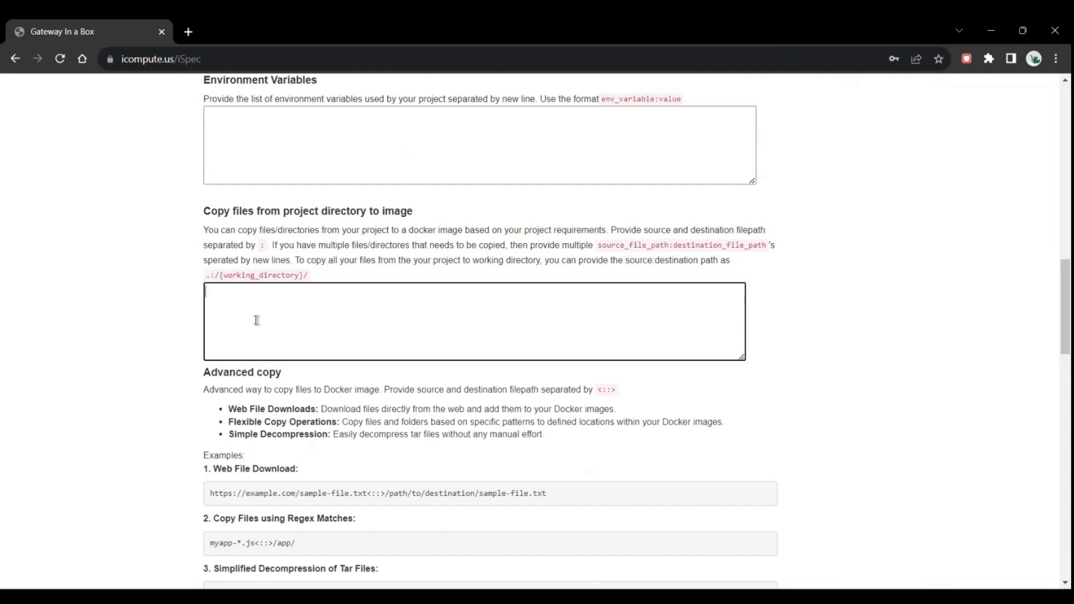
text(test.f90:/test.f90)
Review the form's advanced copy examples and its sections for exposed ports and volumes
scroll(210, 329, down, 1)
scroll(210, 329, down, 1)
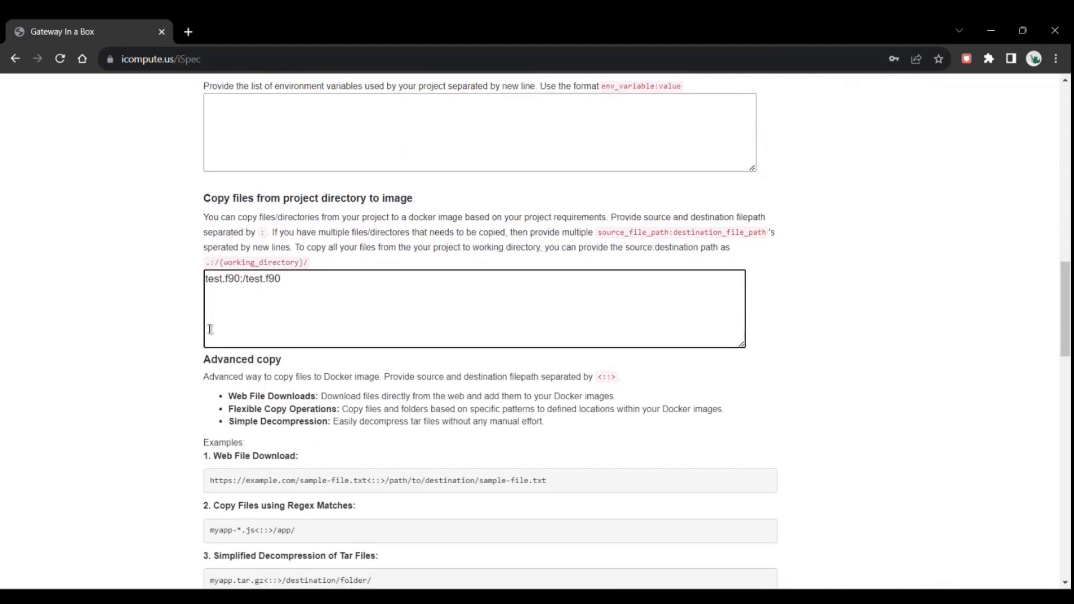
scroll(210, 328, down, 1)
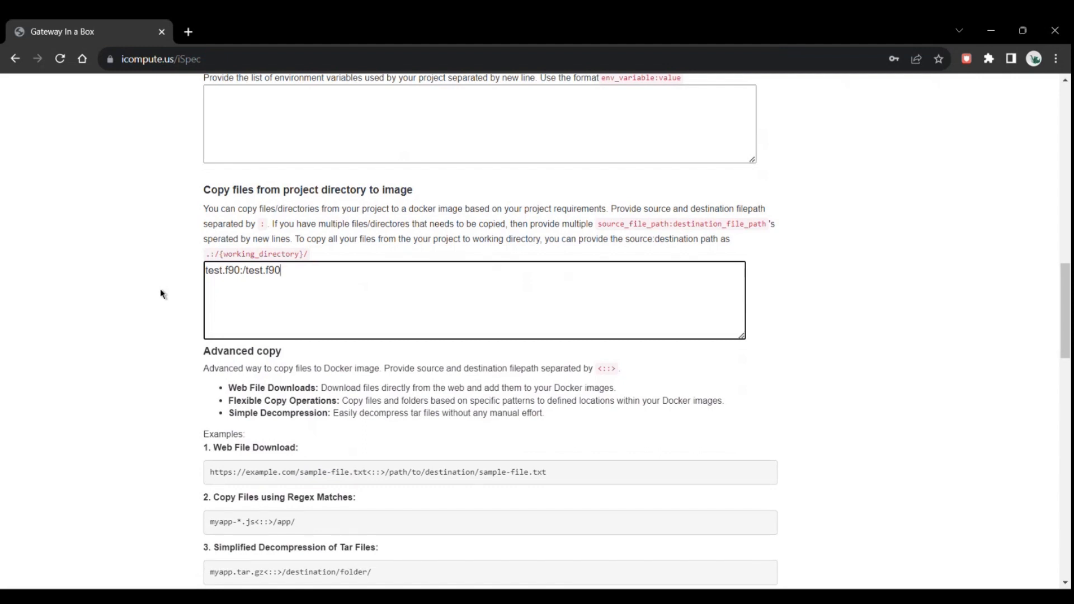
scroll(160, 289, down, 3)
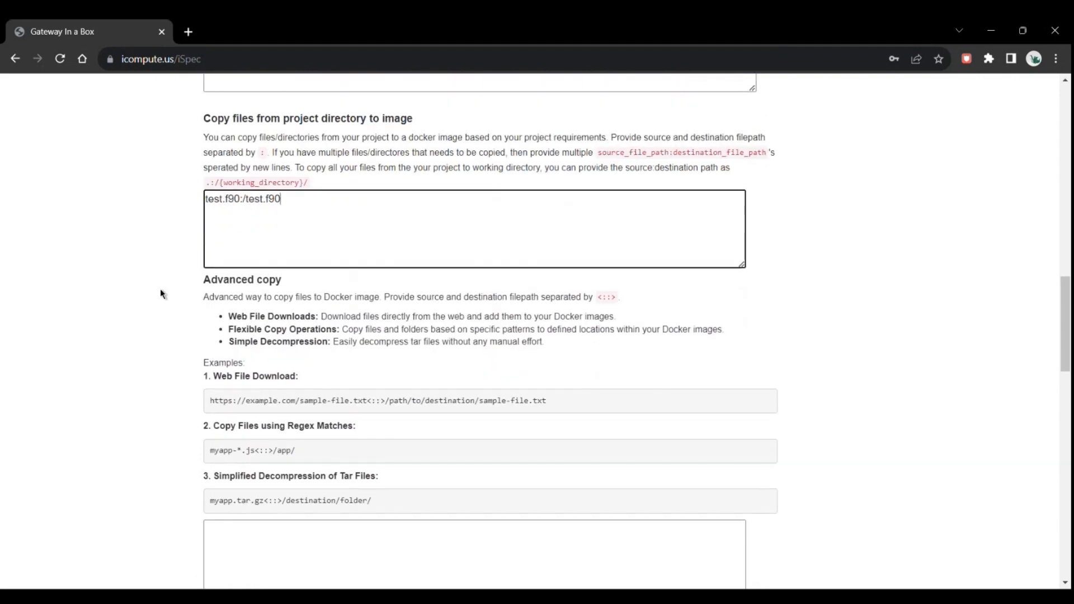
scroll(160, 289, down, 1)
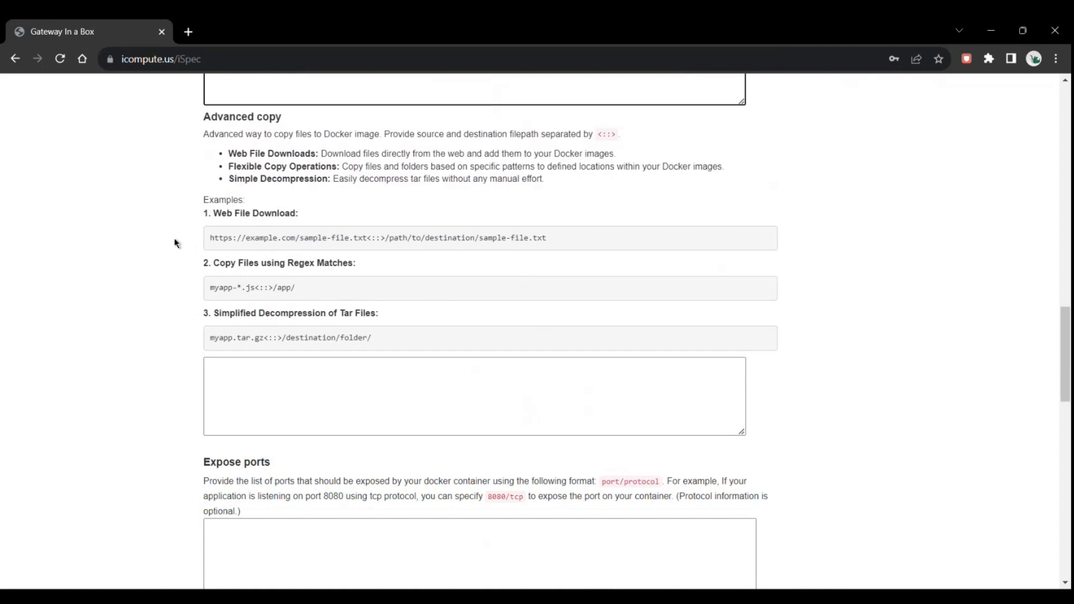
scroll(174, 243, down, 1)
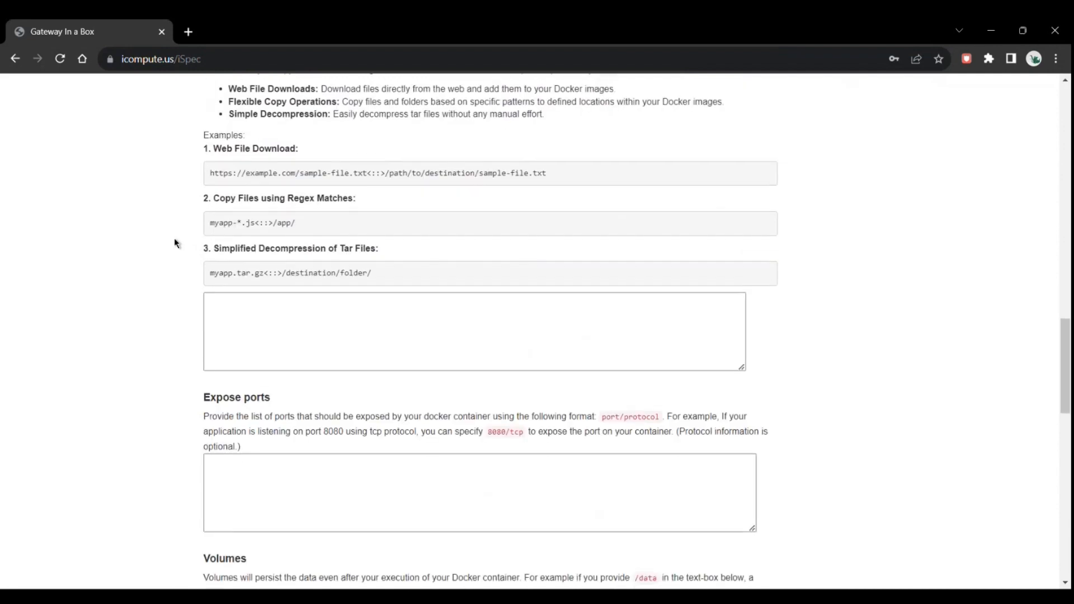
scroll(175, 243, down, 2)
scroll(175, 242, down, 1)
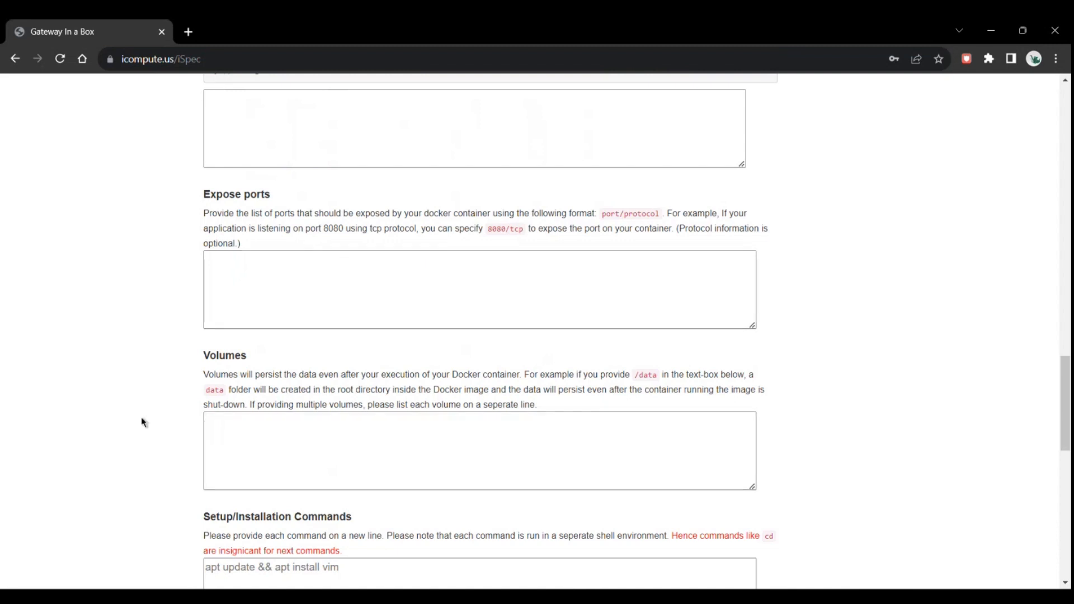
Enter apt-get update and apt-get install -y gfortran on separate lines as the setup/installation commands
scroll(142, 423, down, 4)
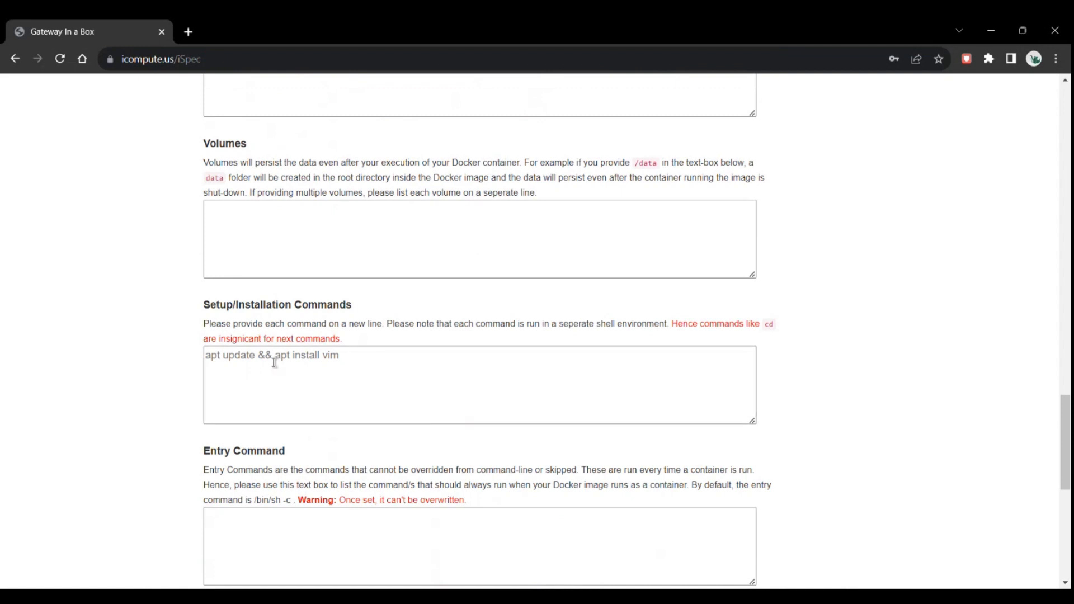
click(274, 362)
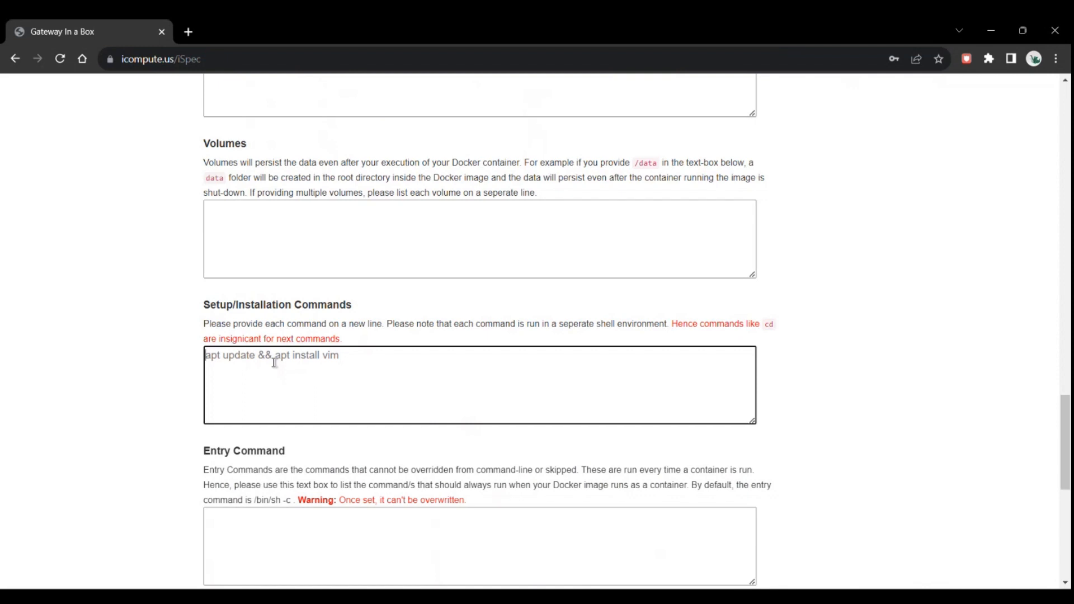
text(apt-get )
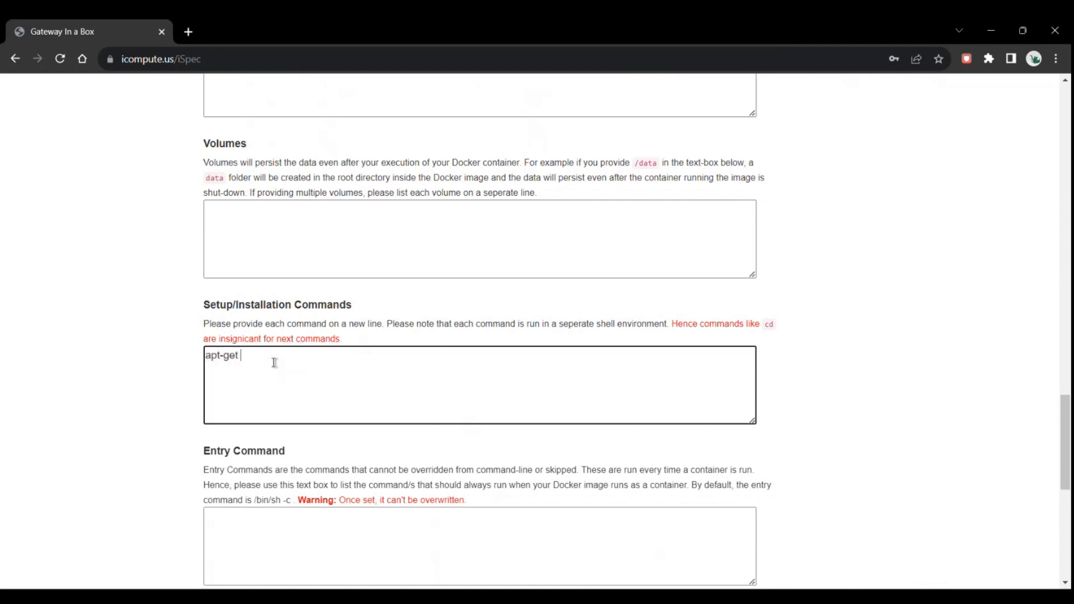
text(update )
text(apt-get)
text( instal)
text(l )
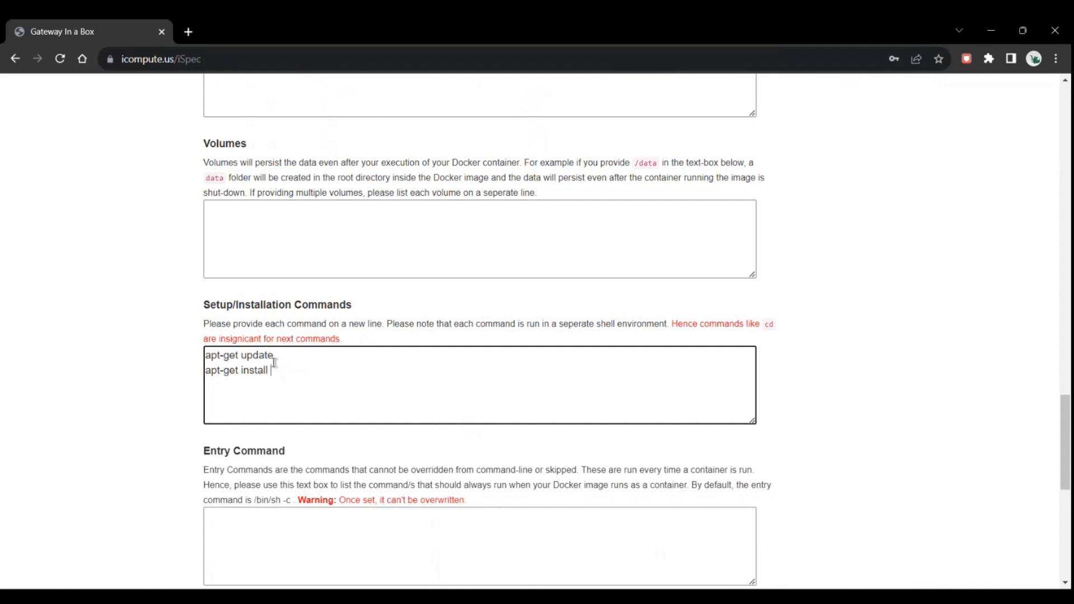
text(-y)
text(gfrotran)
key(BackSpace)
key(BackSpace)
key(BackSpace)
key(BackSpace)
key(BackSpace)
key(BackSpace)
text(ortran)
key(Return)
Add the compile command gfortran -o test test.f90 as the third setup/installation command
text(gfortran )
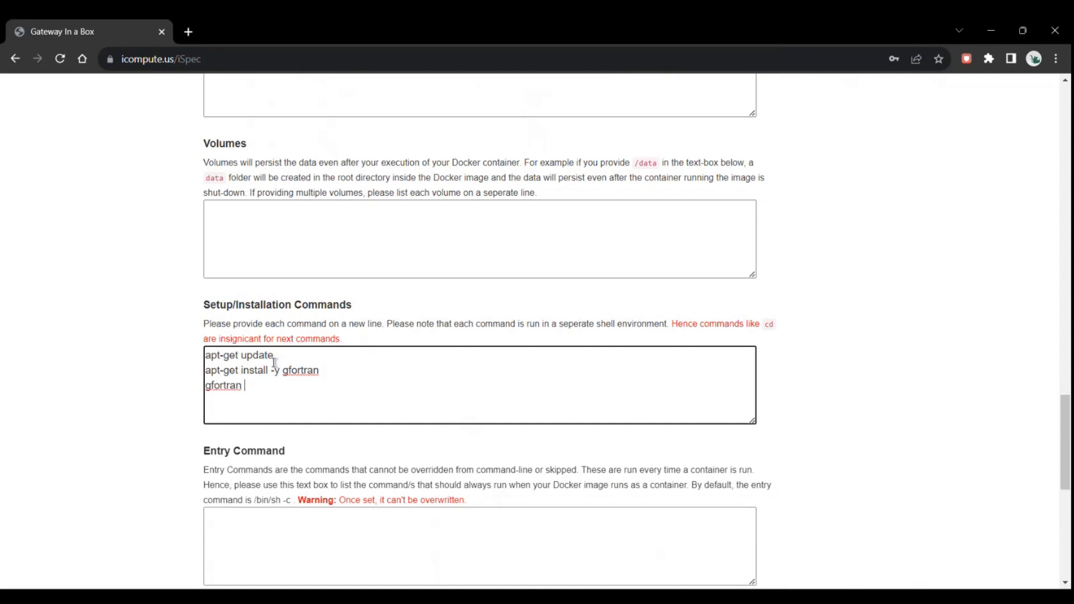
text(-o test tes.f90)
key(Left)
key(Left)
key(Left)
key(Left)
text(t)
key(Right)
key(Right)
key(Right)
key(Right)
Leave the entry command empty and set the execution command to ./test
scroll(127, 462, down, 5)
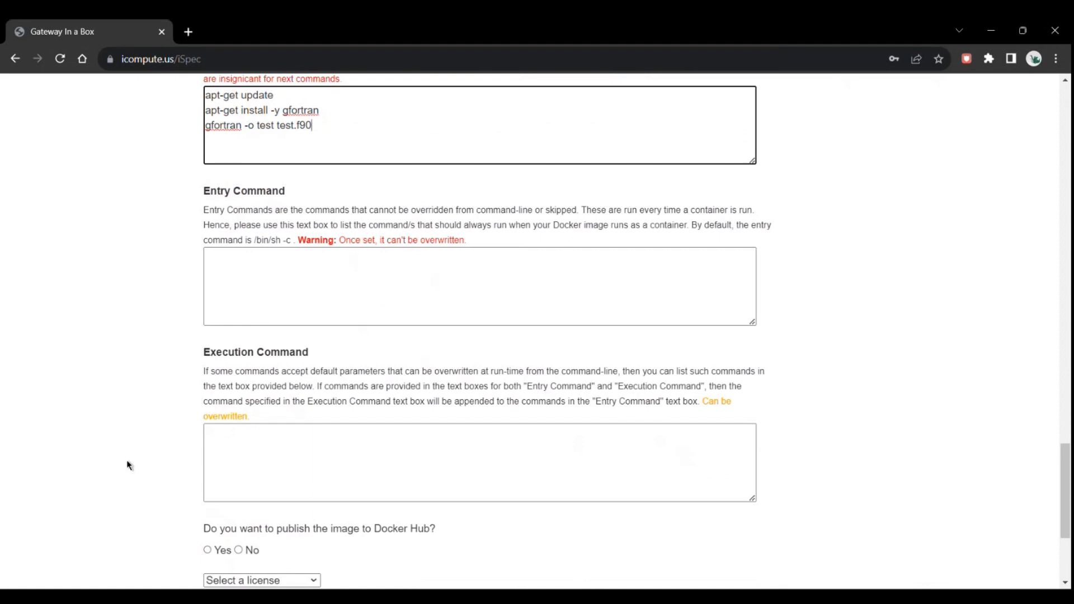
scroll(128, 464, down, 1)
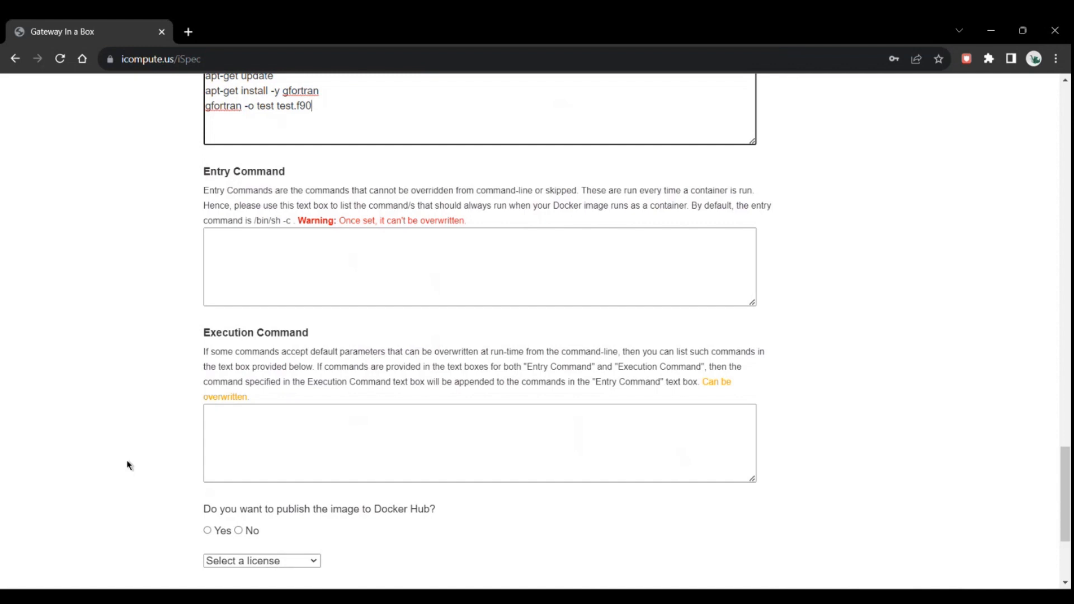
scroll(127, 464, down, 1)
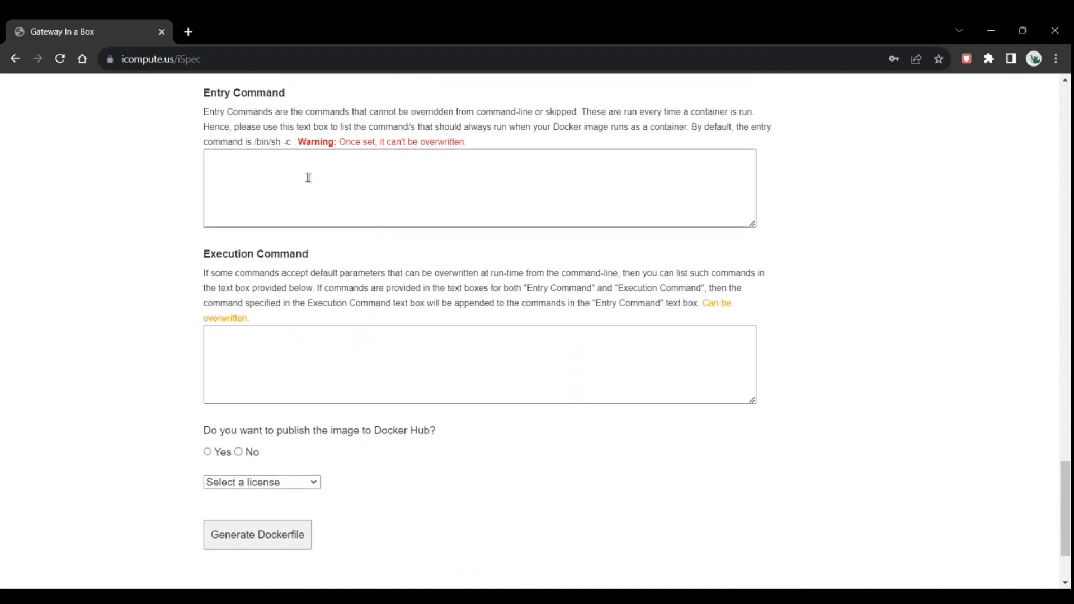
click(308, 178)
click(258, 341)
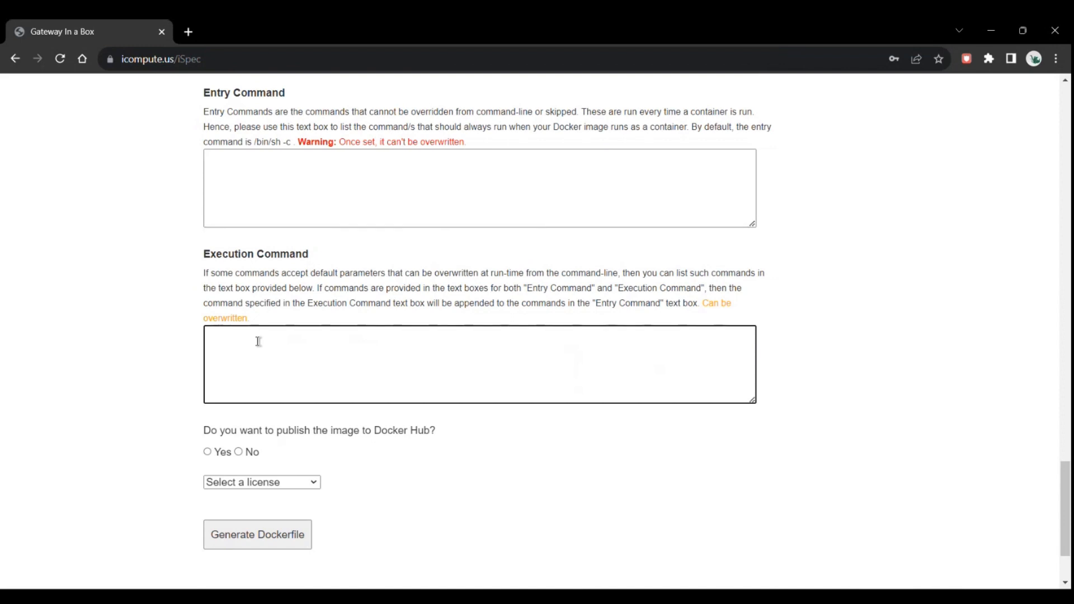
text(./test)
Compare both Docker Hub publishing options and choose No so the image is not published
scroll(149, 439, down, 2)
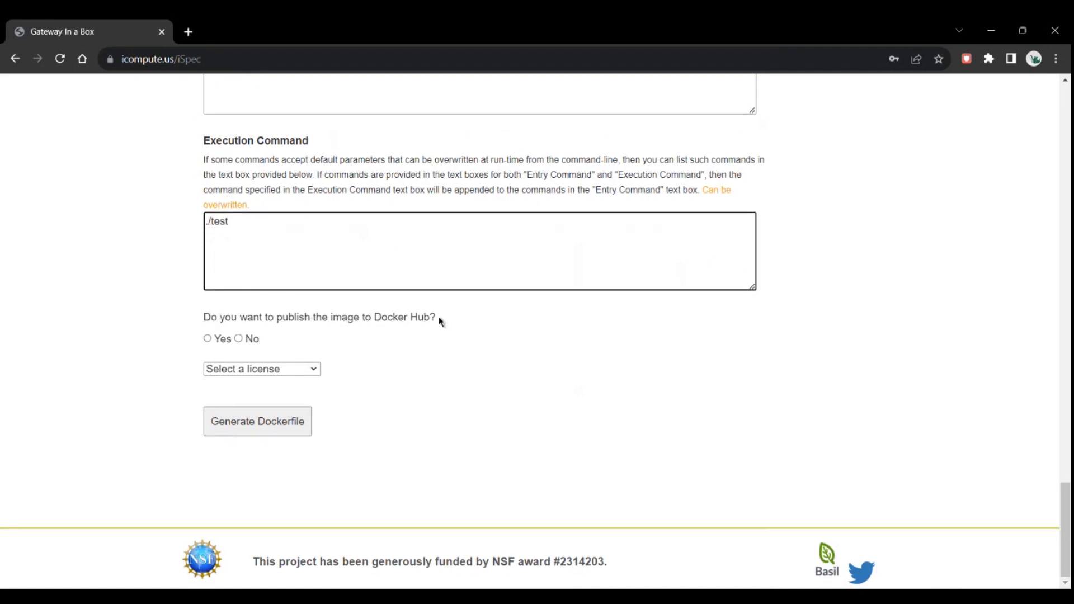
click(208, 338)
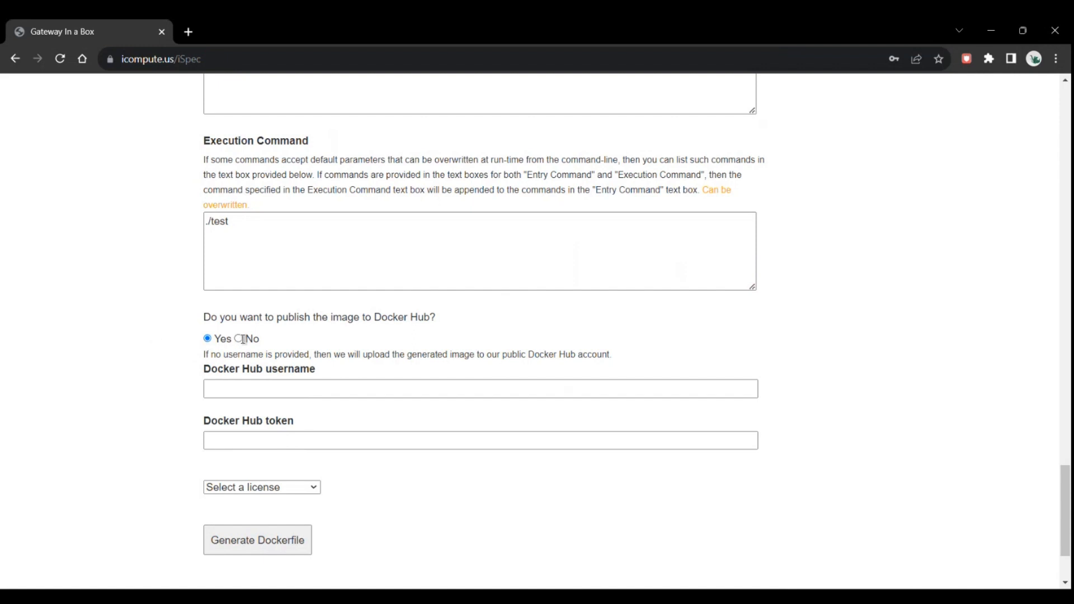
click(238, 339)
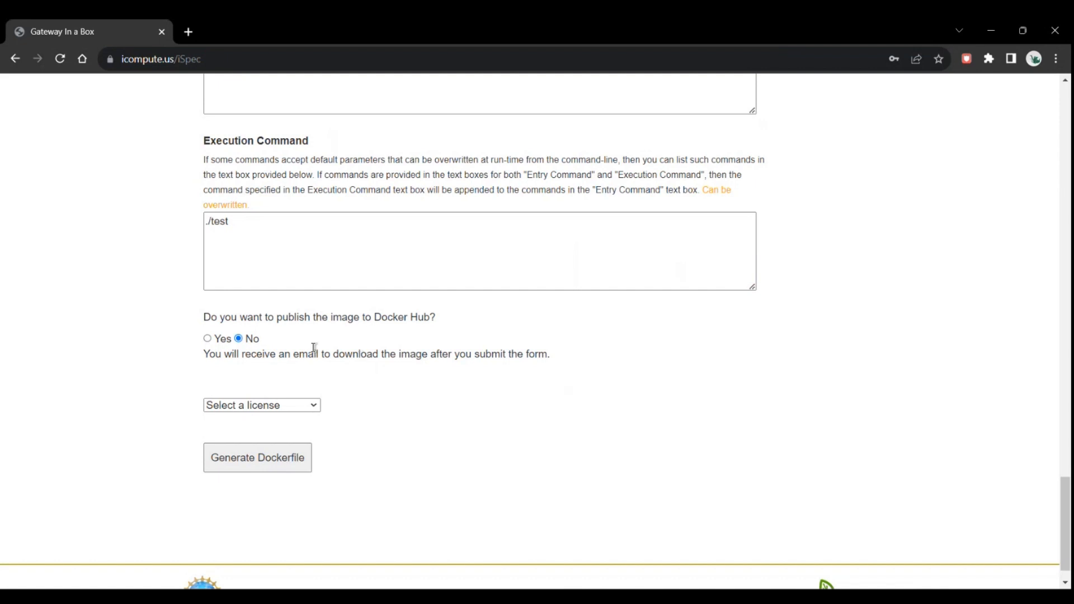
click(208, 339)
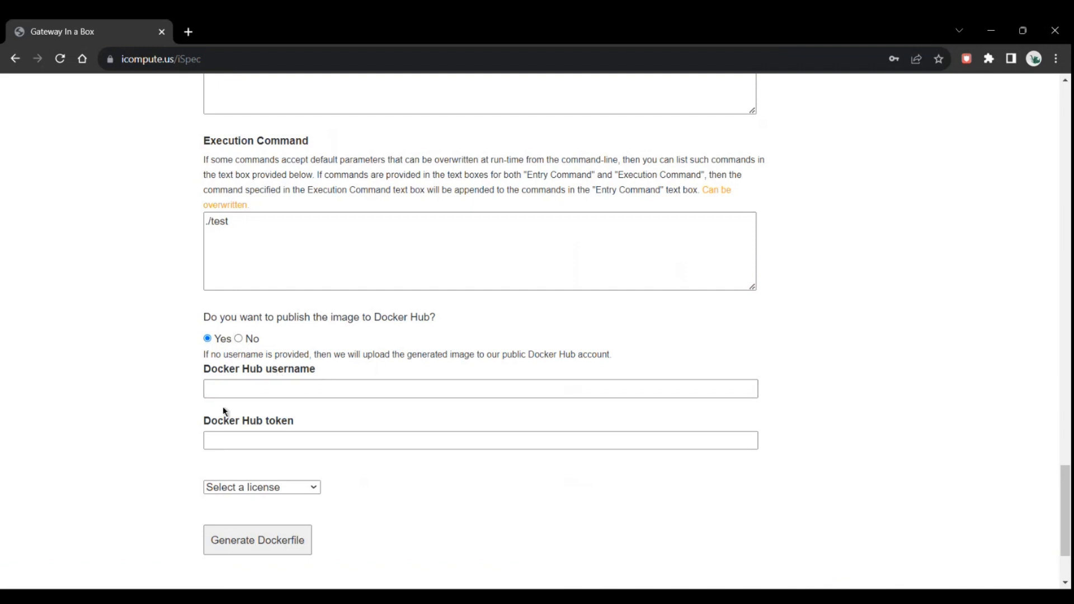
click(238, 339)
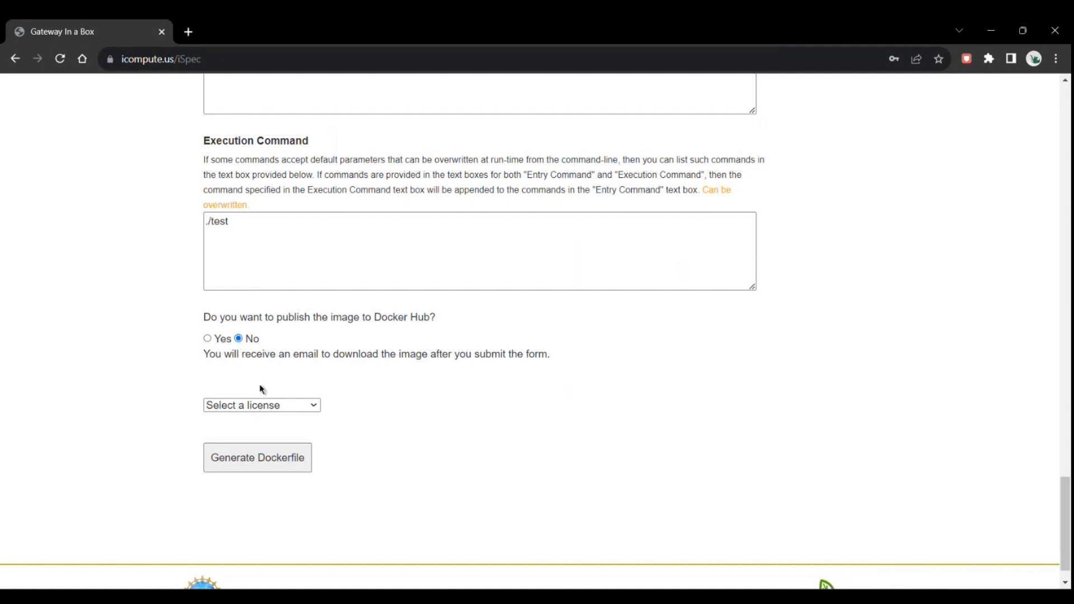
Select LGPL 2.1 or later as the software license
click(265, 405)
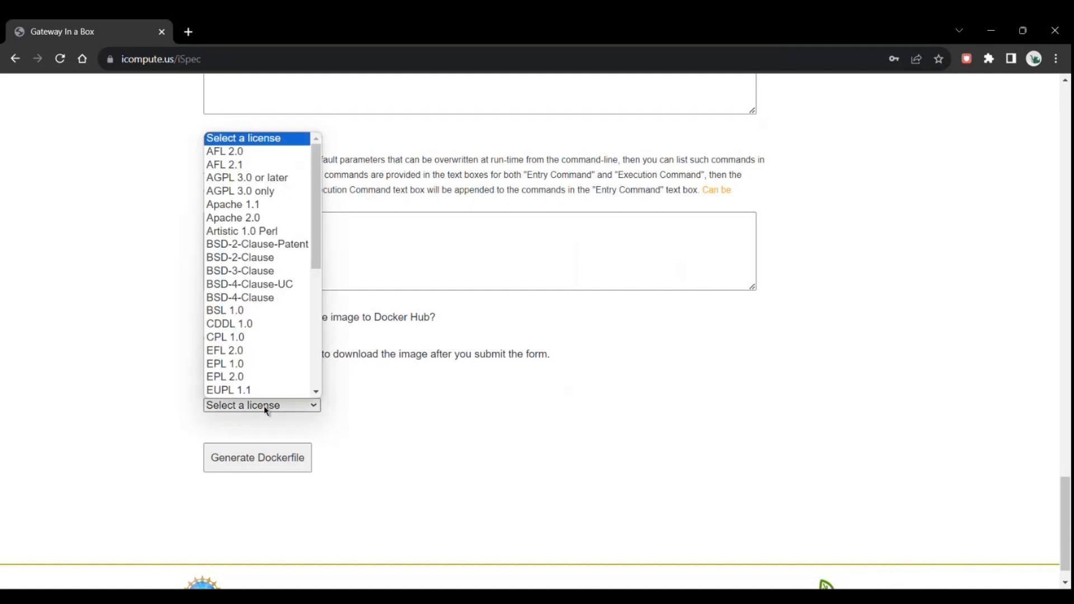
click(223, 406)
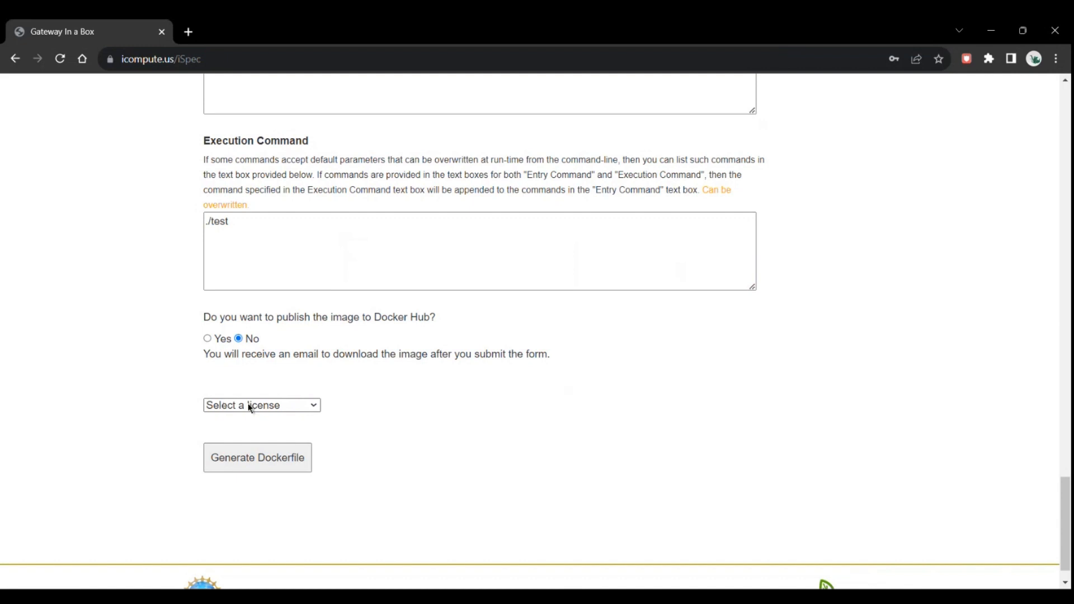
click(250, 406)
scroll(259, 314, down, 5)
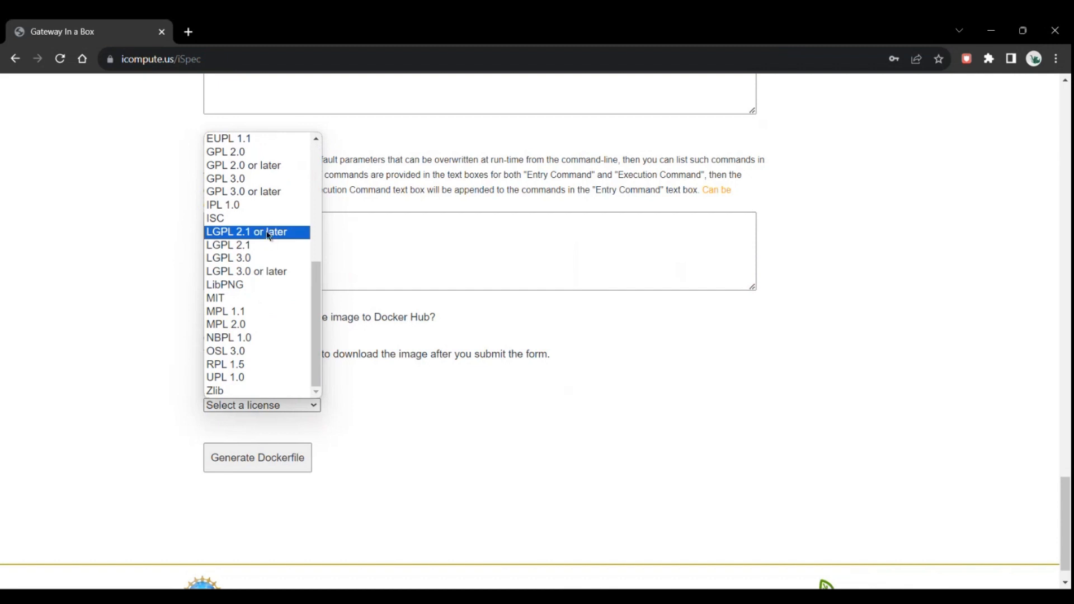
click(267, 232)
Enter the software creator's full name and set the year of creation/publication to 2023 in the license details
scroll(139, 403, down, 2)
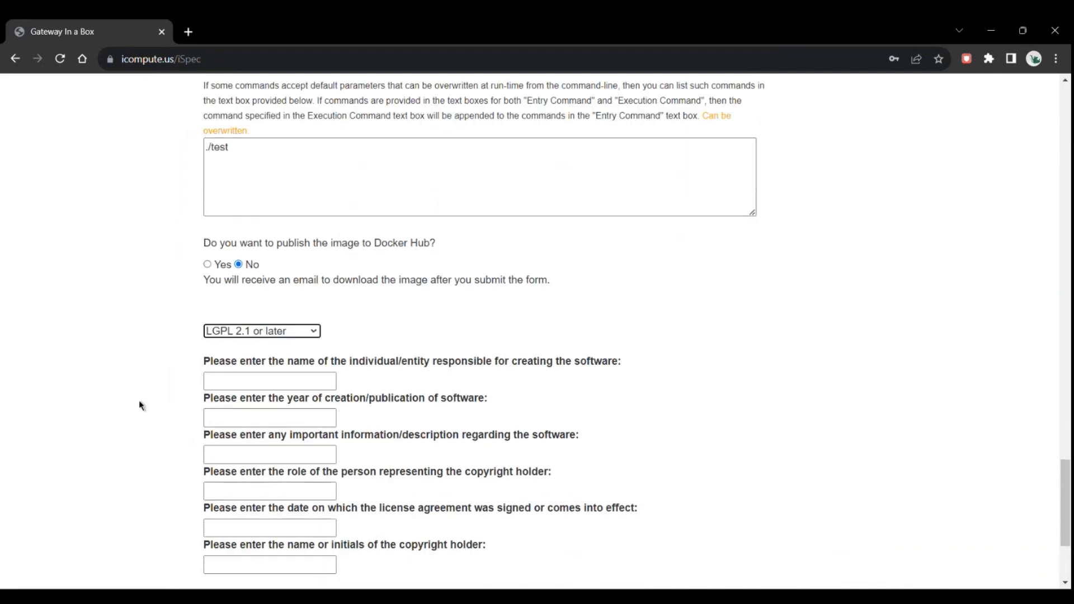
scroll(139, 401, down, 1)
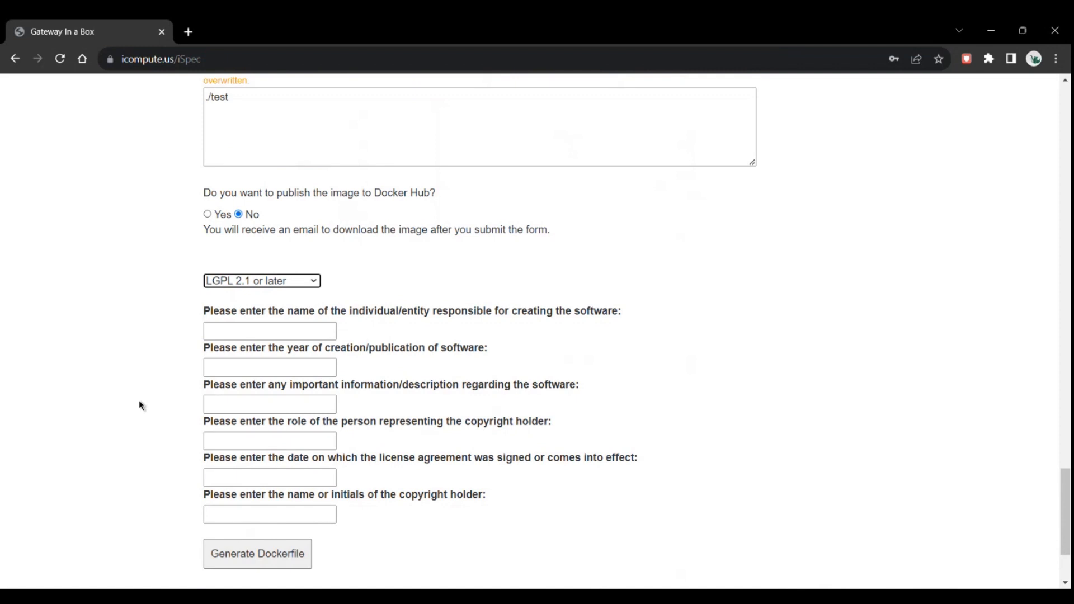
click(275, 329)
text(Ar)
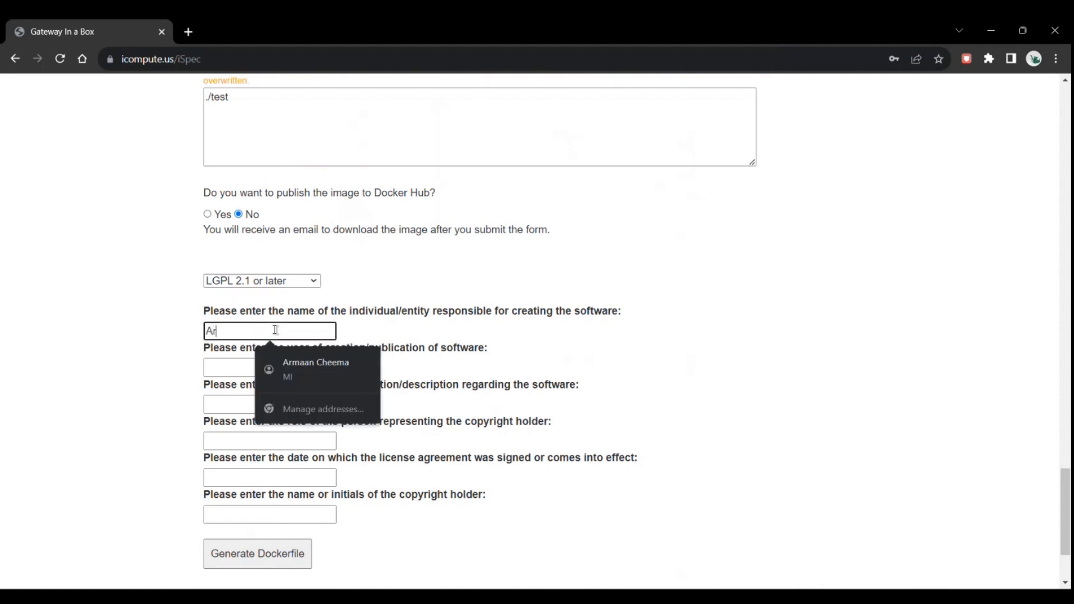
text(maan)
click(242, 368)
click(265, 321)
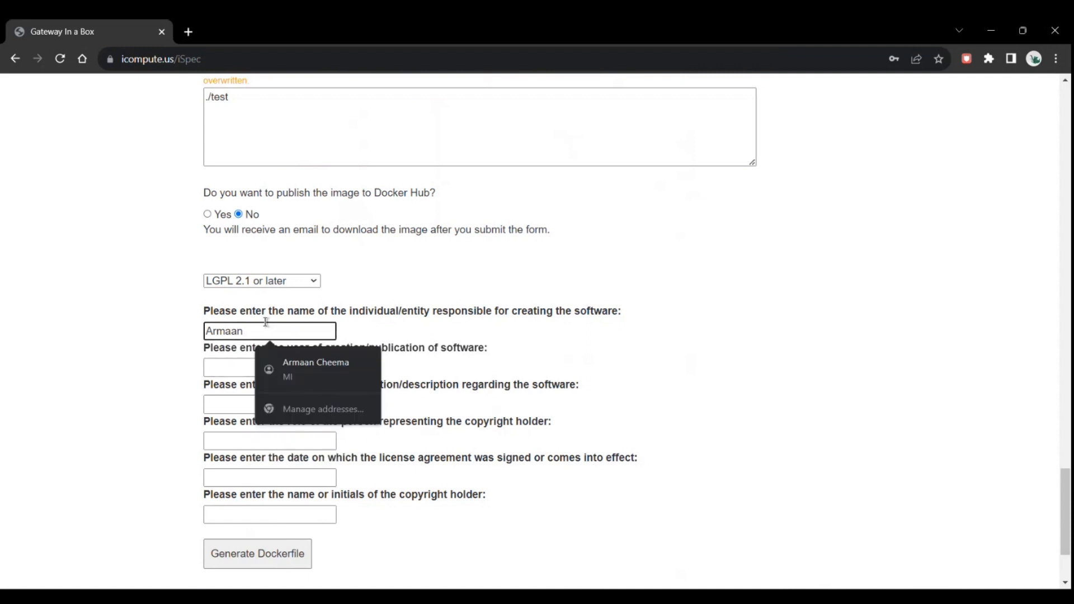
text(Cheema)
click(238, 366)
text(2023)
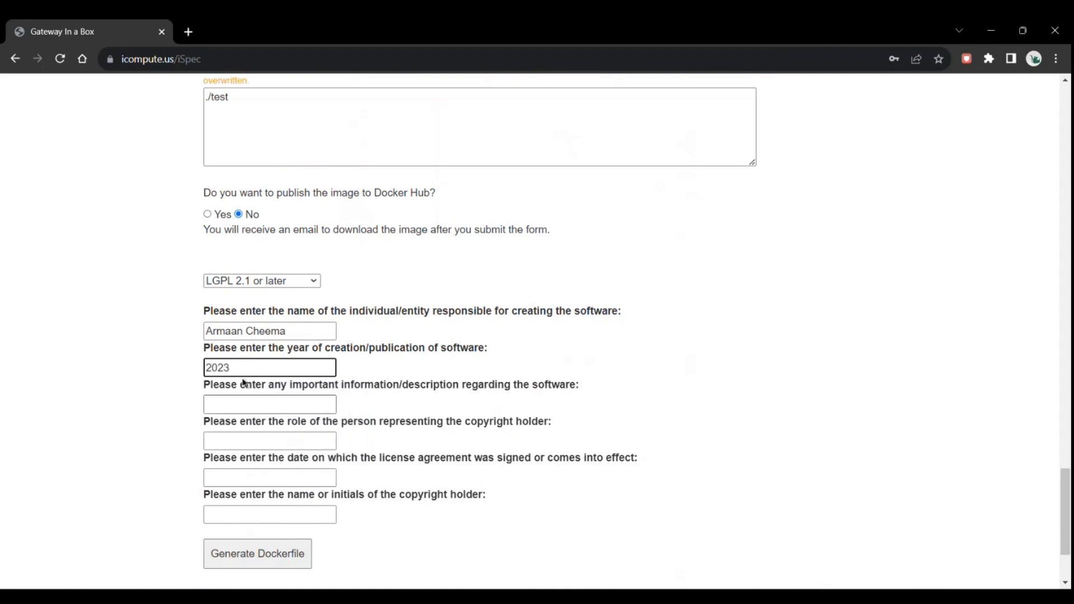
Describe the software as "simple test case" and enter Student as the role of the copyright holder's representative
click(268, 401)
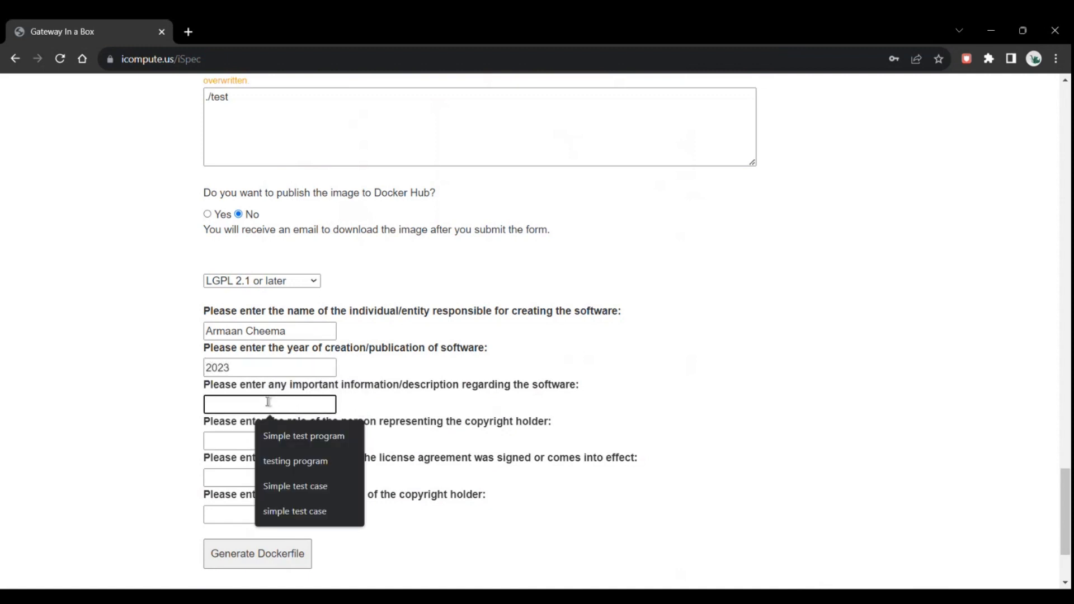
text(s)
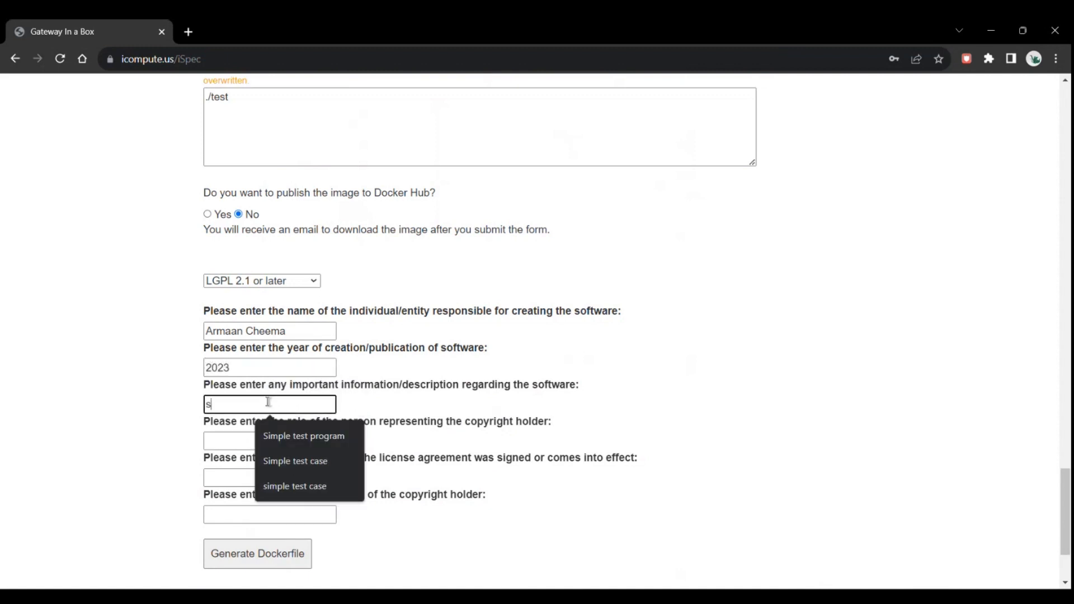
text(imple test case)
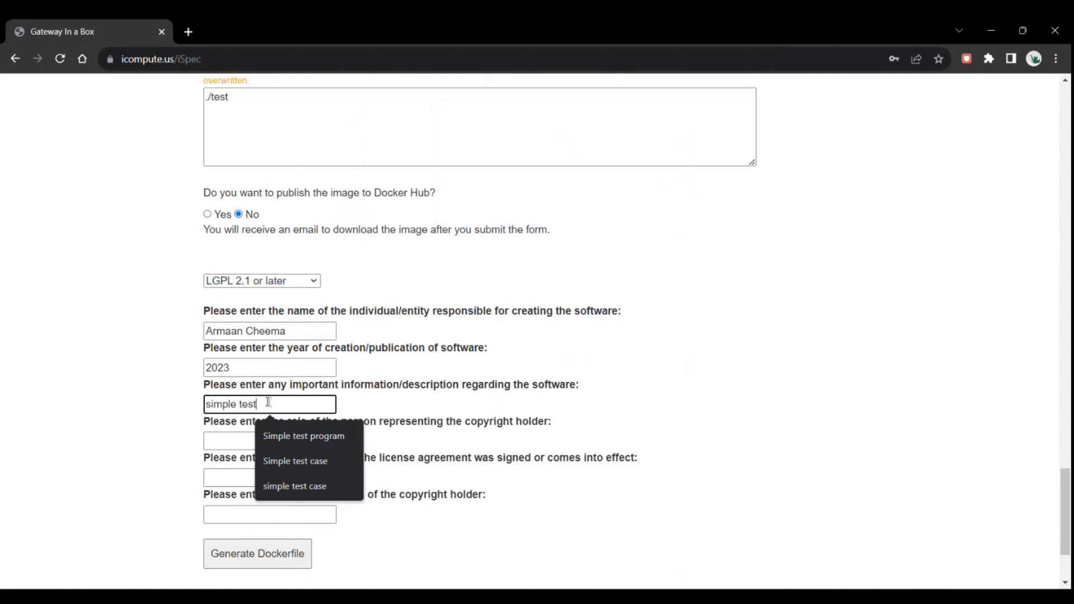
click(246, 441)
text(Student)
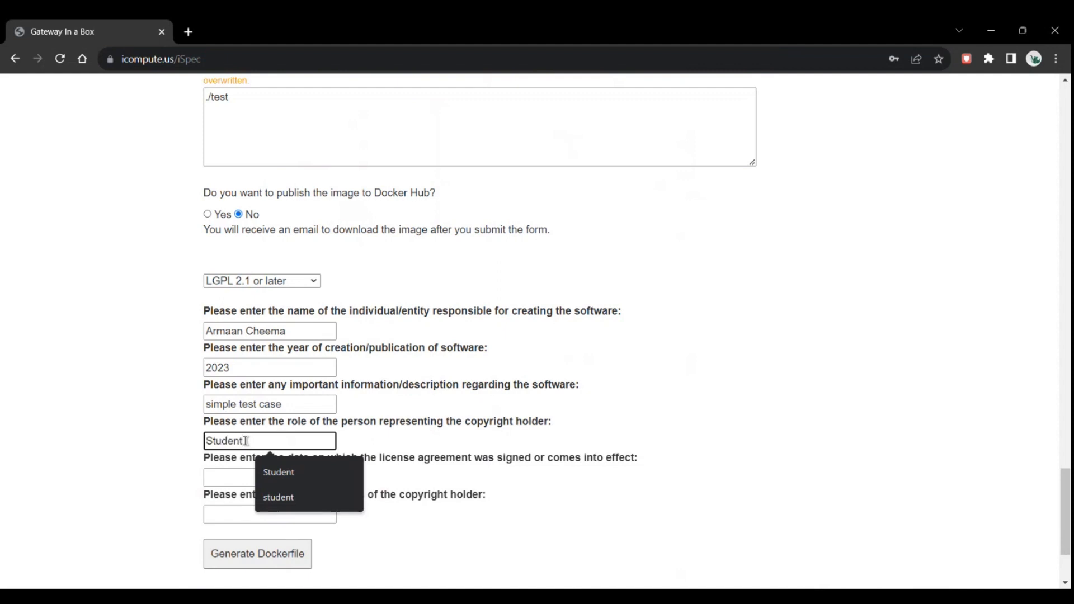
Complete the license details with the effective date 8/15/2023 and the copyright holder's initials, and submit the form to generate the Dockerfile
click(240, 478)
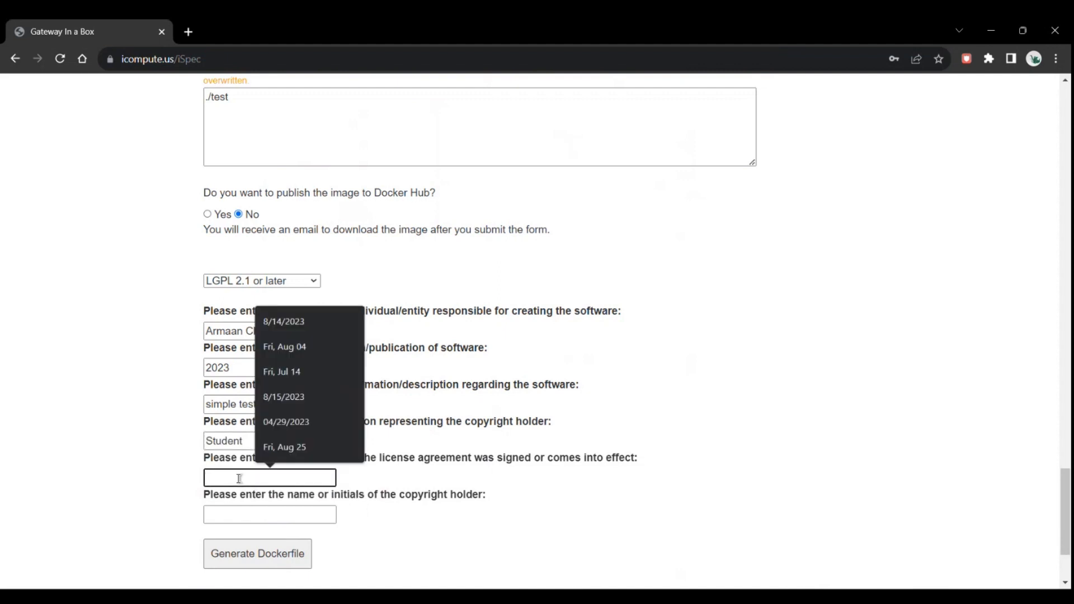
text(8/15/2023)
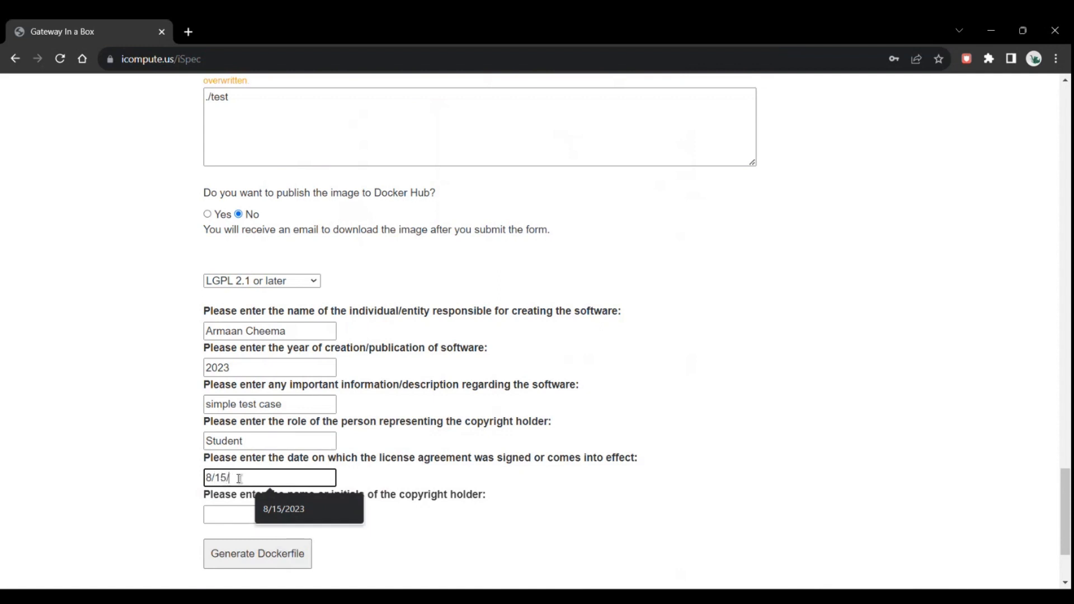
click(247, 513)
text(AC)
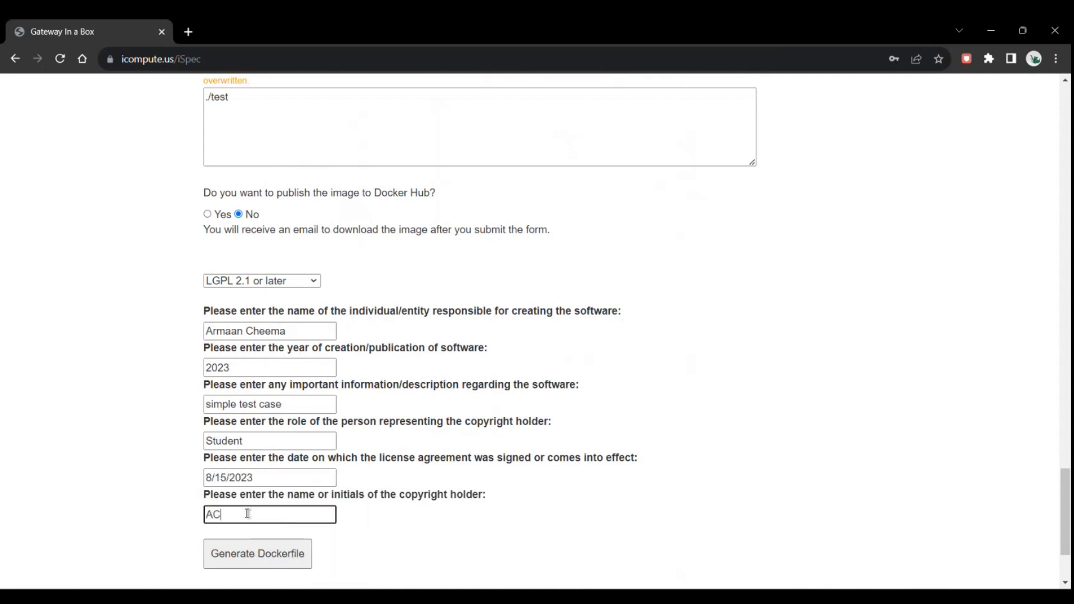
scroll(163, 503, down, 2)
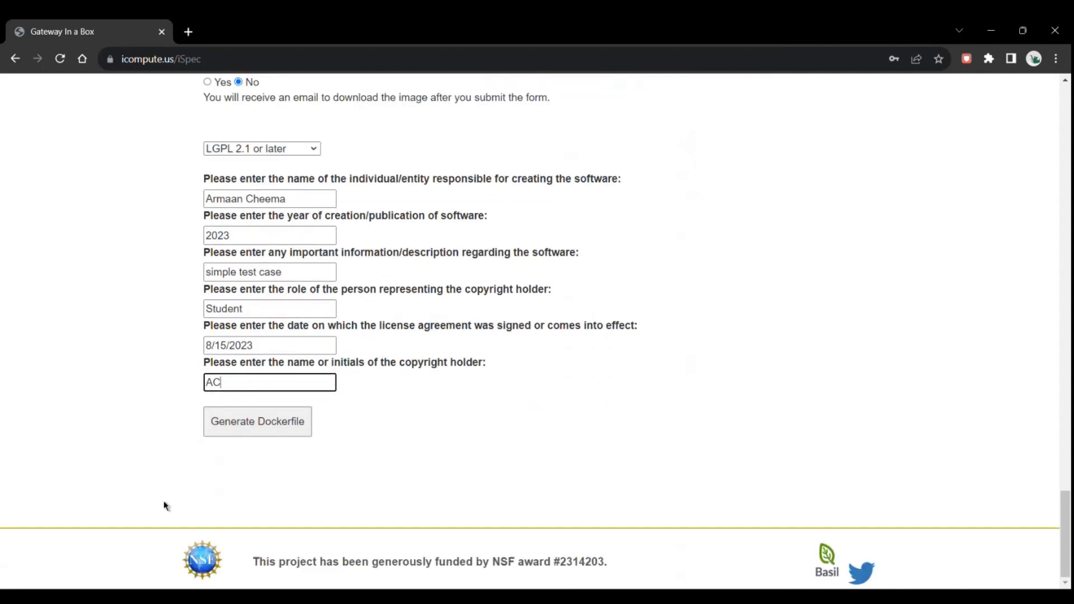
click(264, 428)
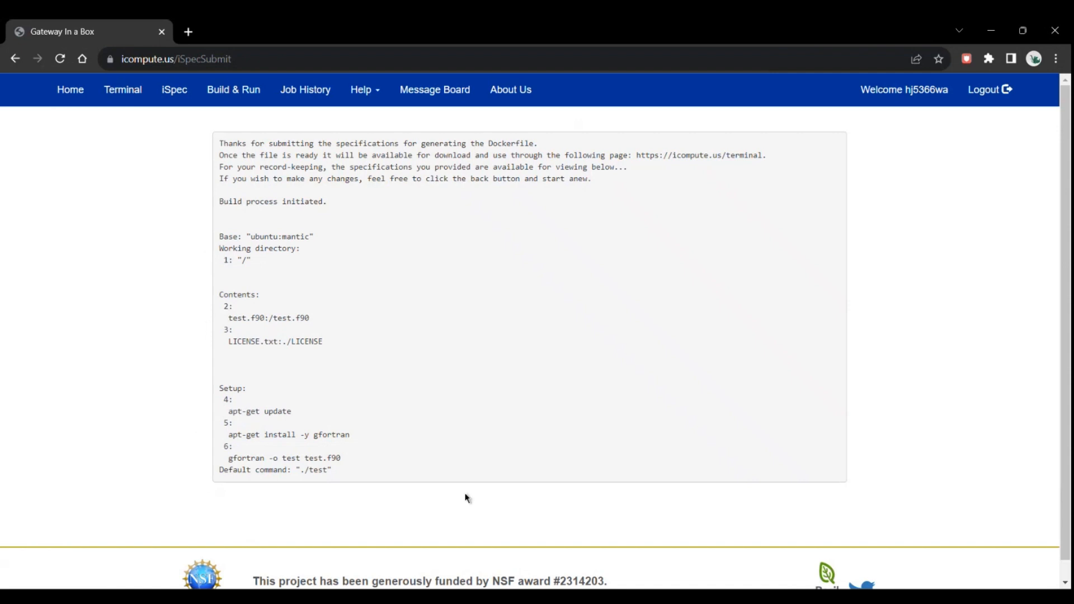
Switch to Outlook, read the newest Basil download-link email with its attachments and image loading instructions, and return to the browser
mouse_move(680, 587)
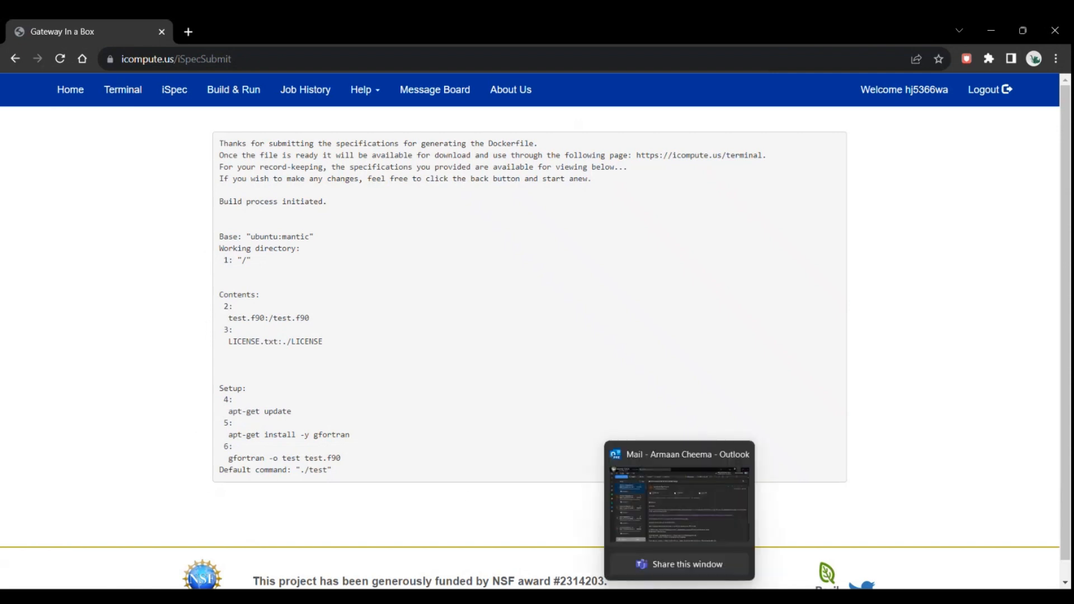
click(680, 503)
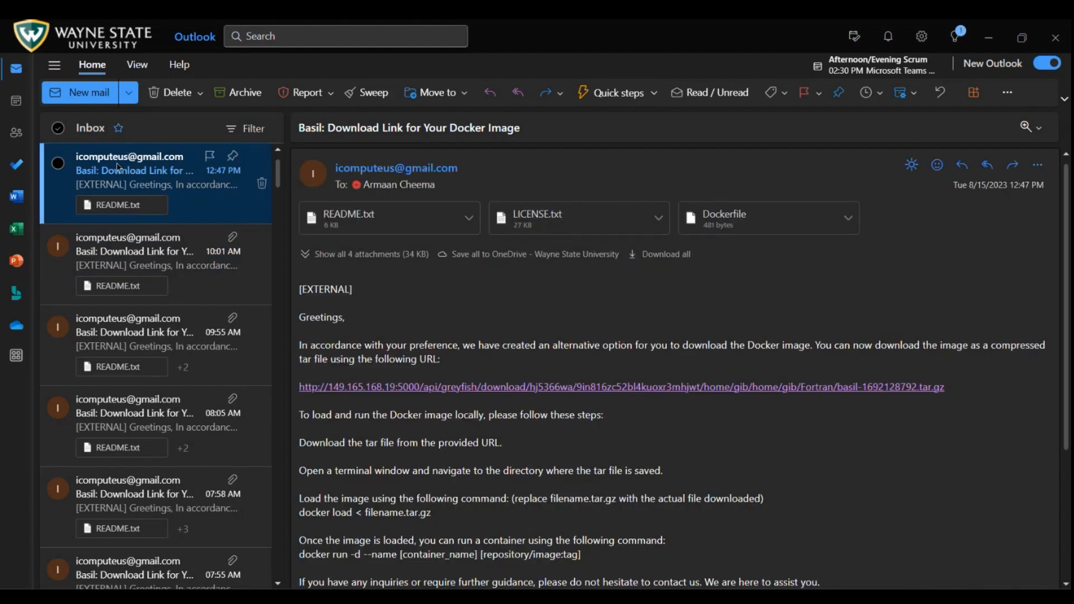
double_click(118, 166)
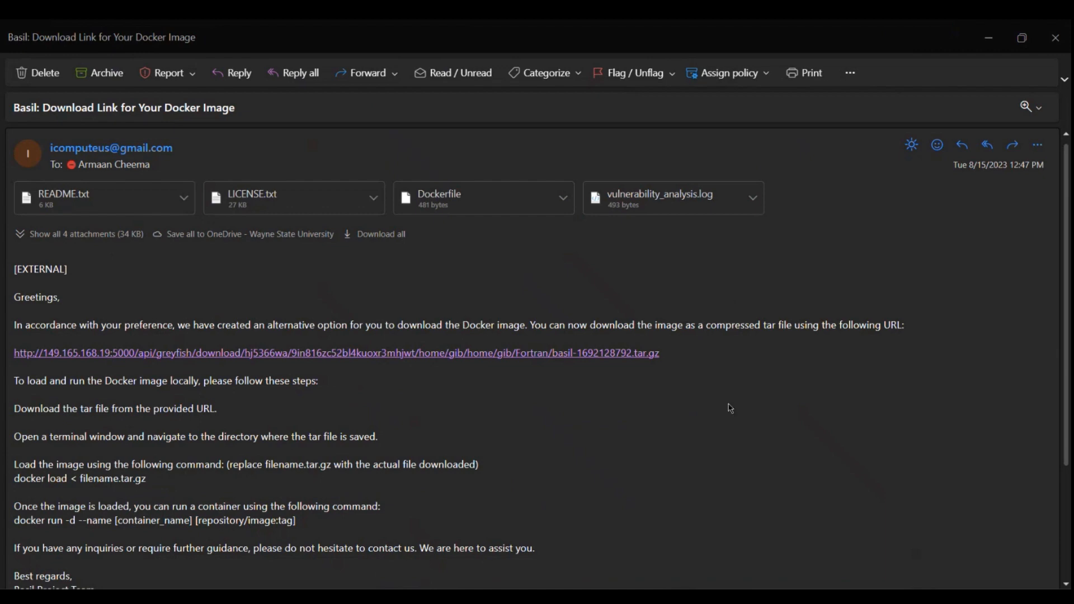
scroll(731, 409, down, 1)
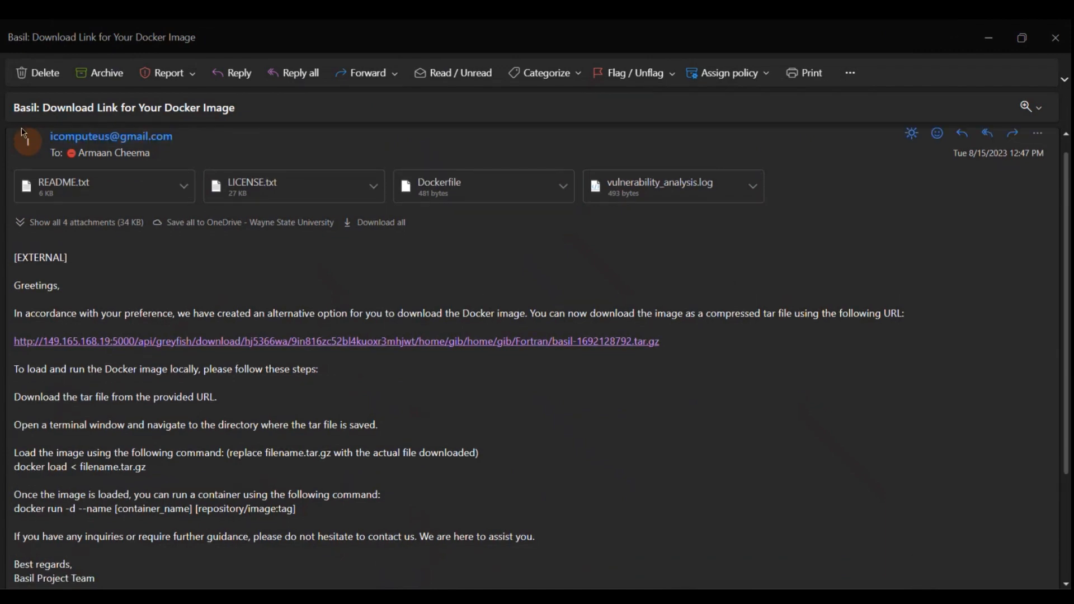
mouse_move(138, 142)
scroll(781, 264, down, 2)
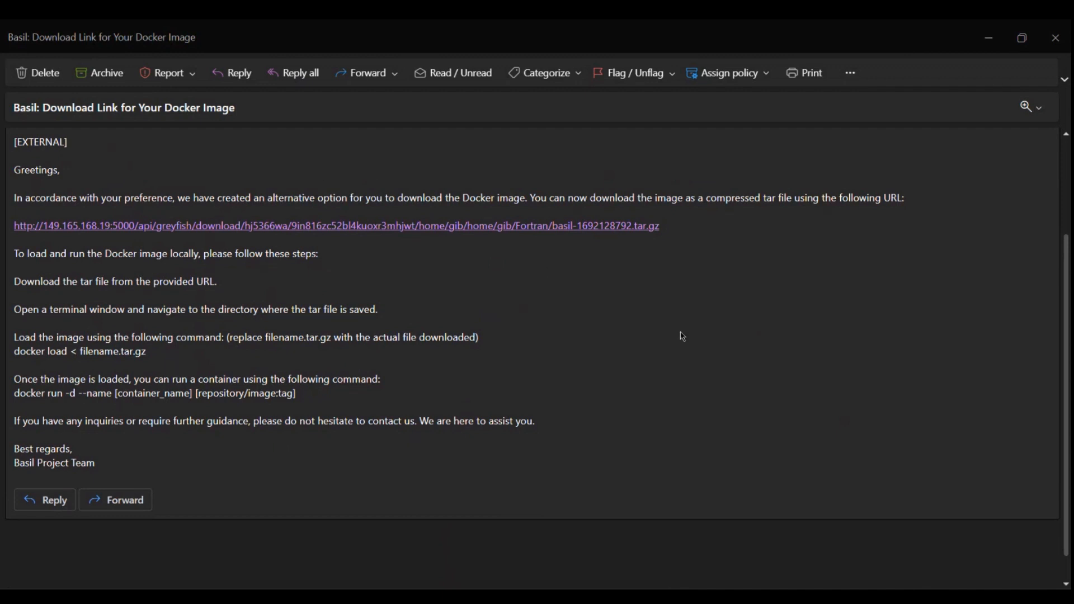
click(991, 40)
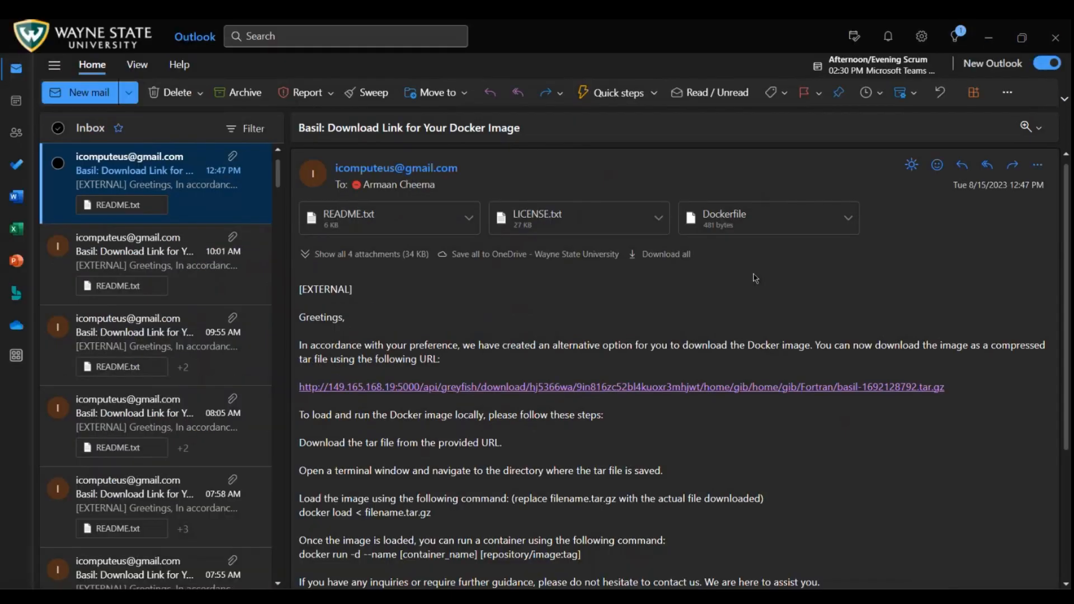
click(992, 41)
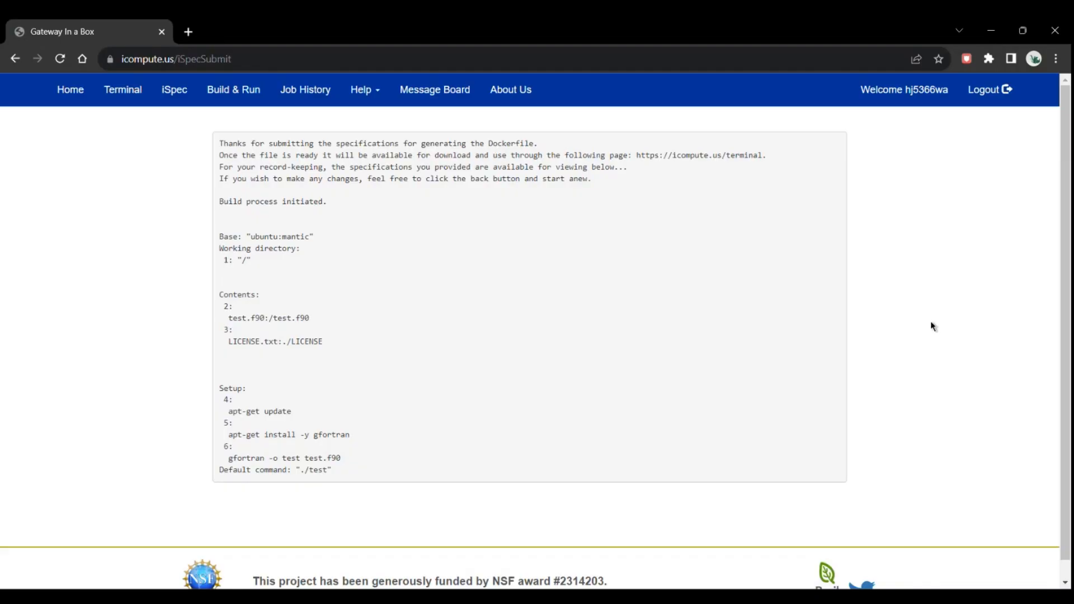